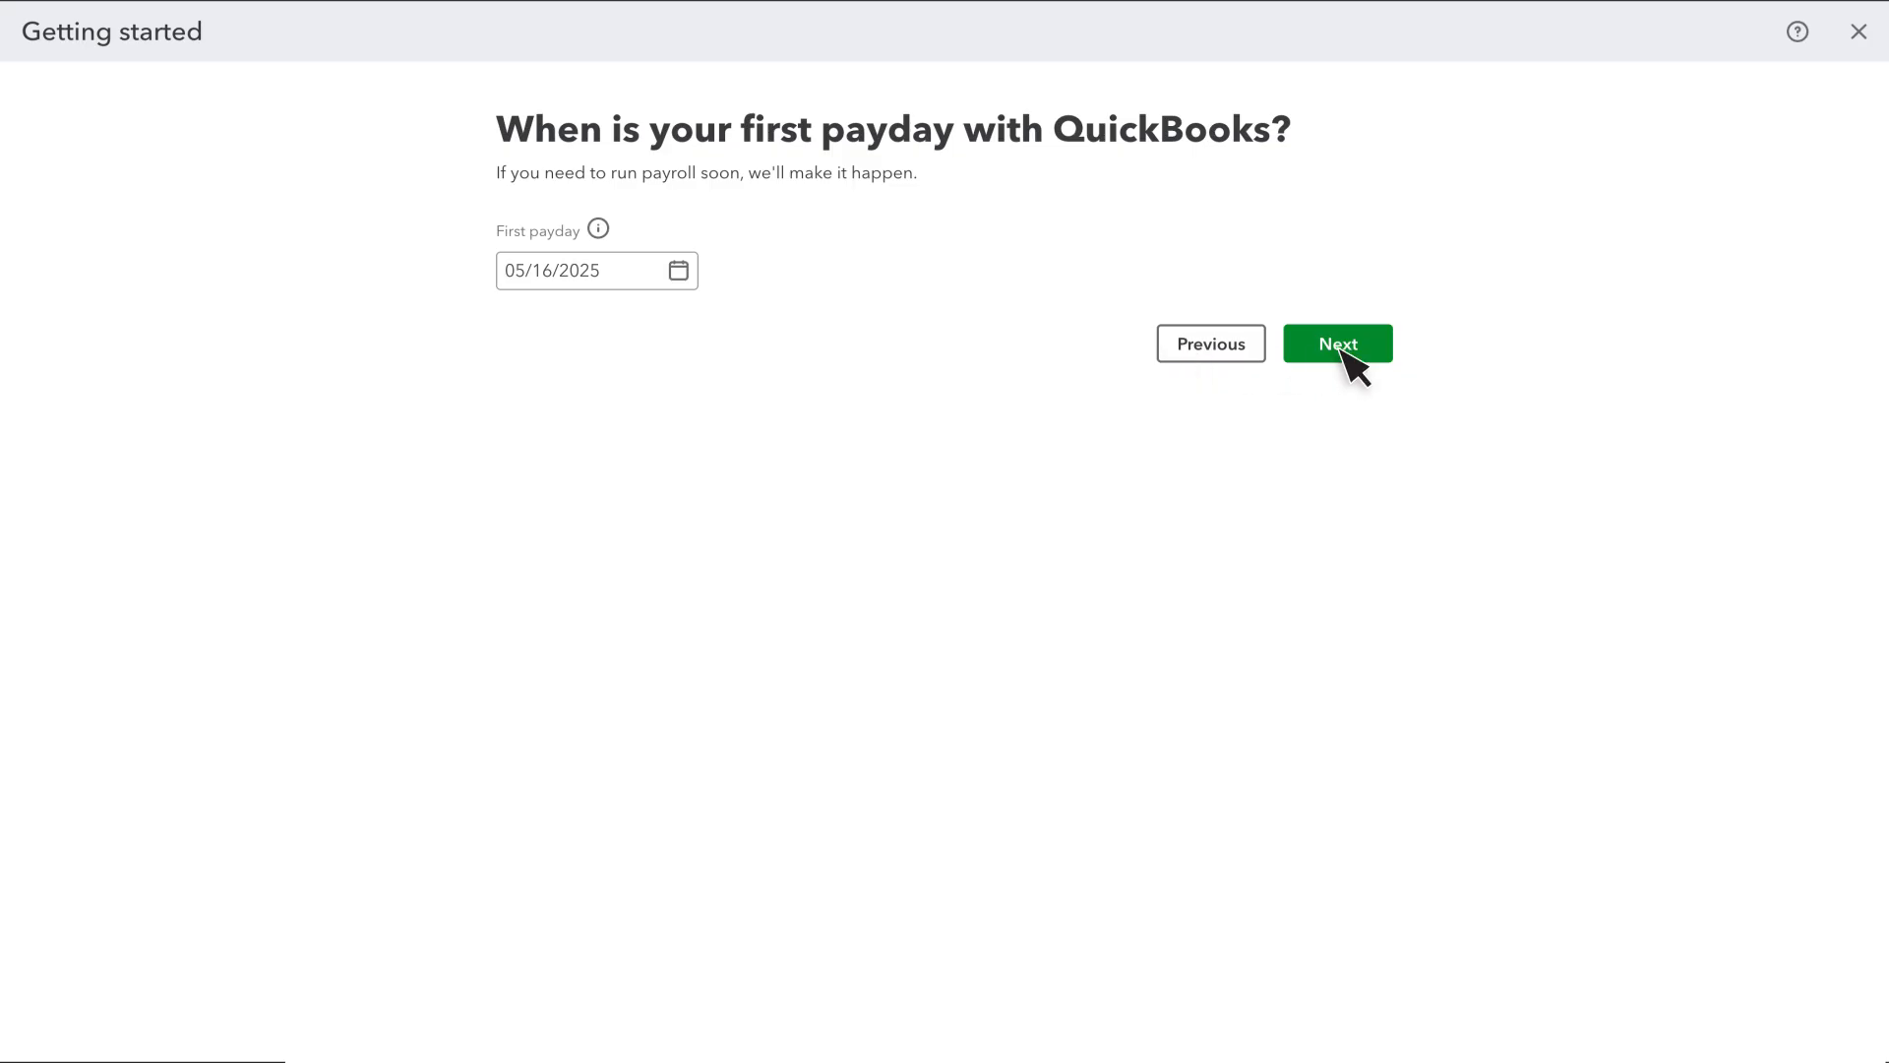
- Confirm 05/16/2025 as the first payday and accept the prefilled primary work location
{"action": "left_click", "coordinate": [1341, 348]}
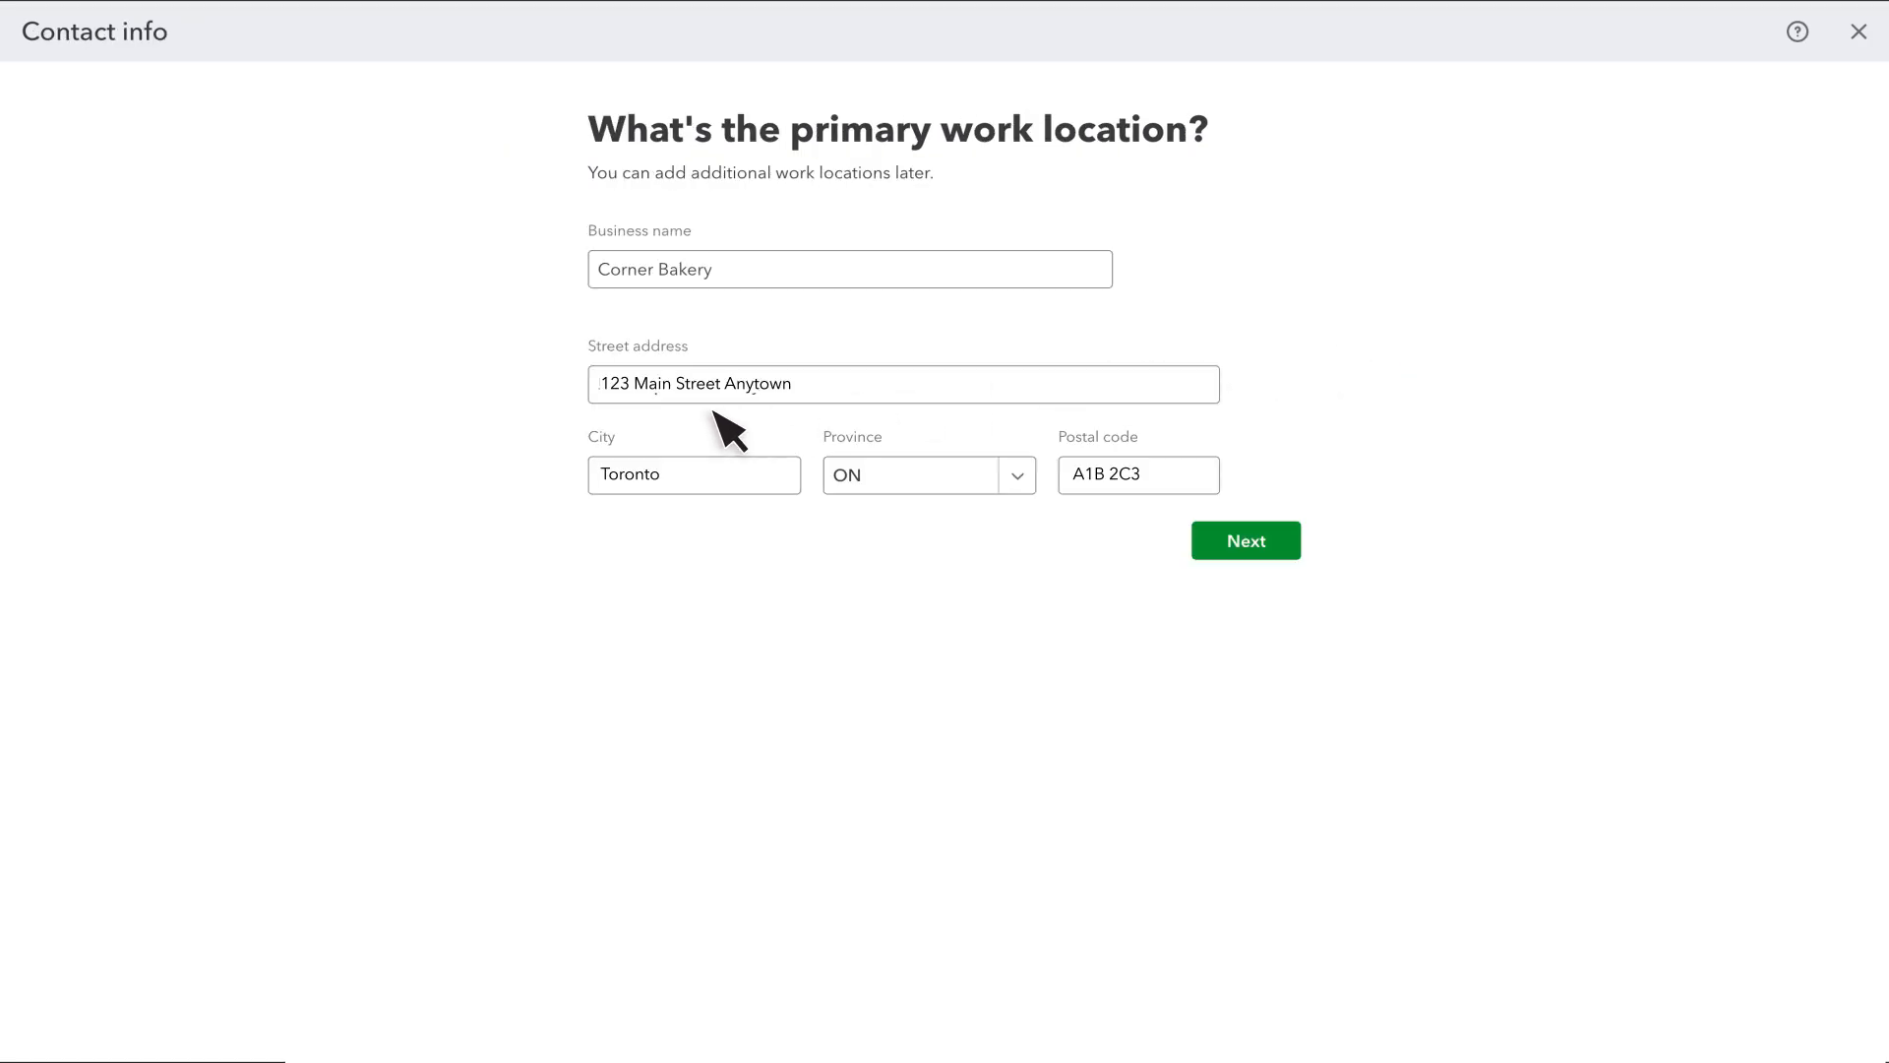
{"action": "left_click", "coordinate": [1242, 543]}
- Enter the payroll contact's first name, last name, business phone and email address, and submit the contact info
{"action": "left_click", "coordinate": [722, 329]}
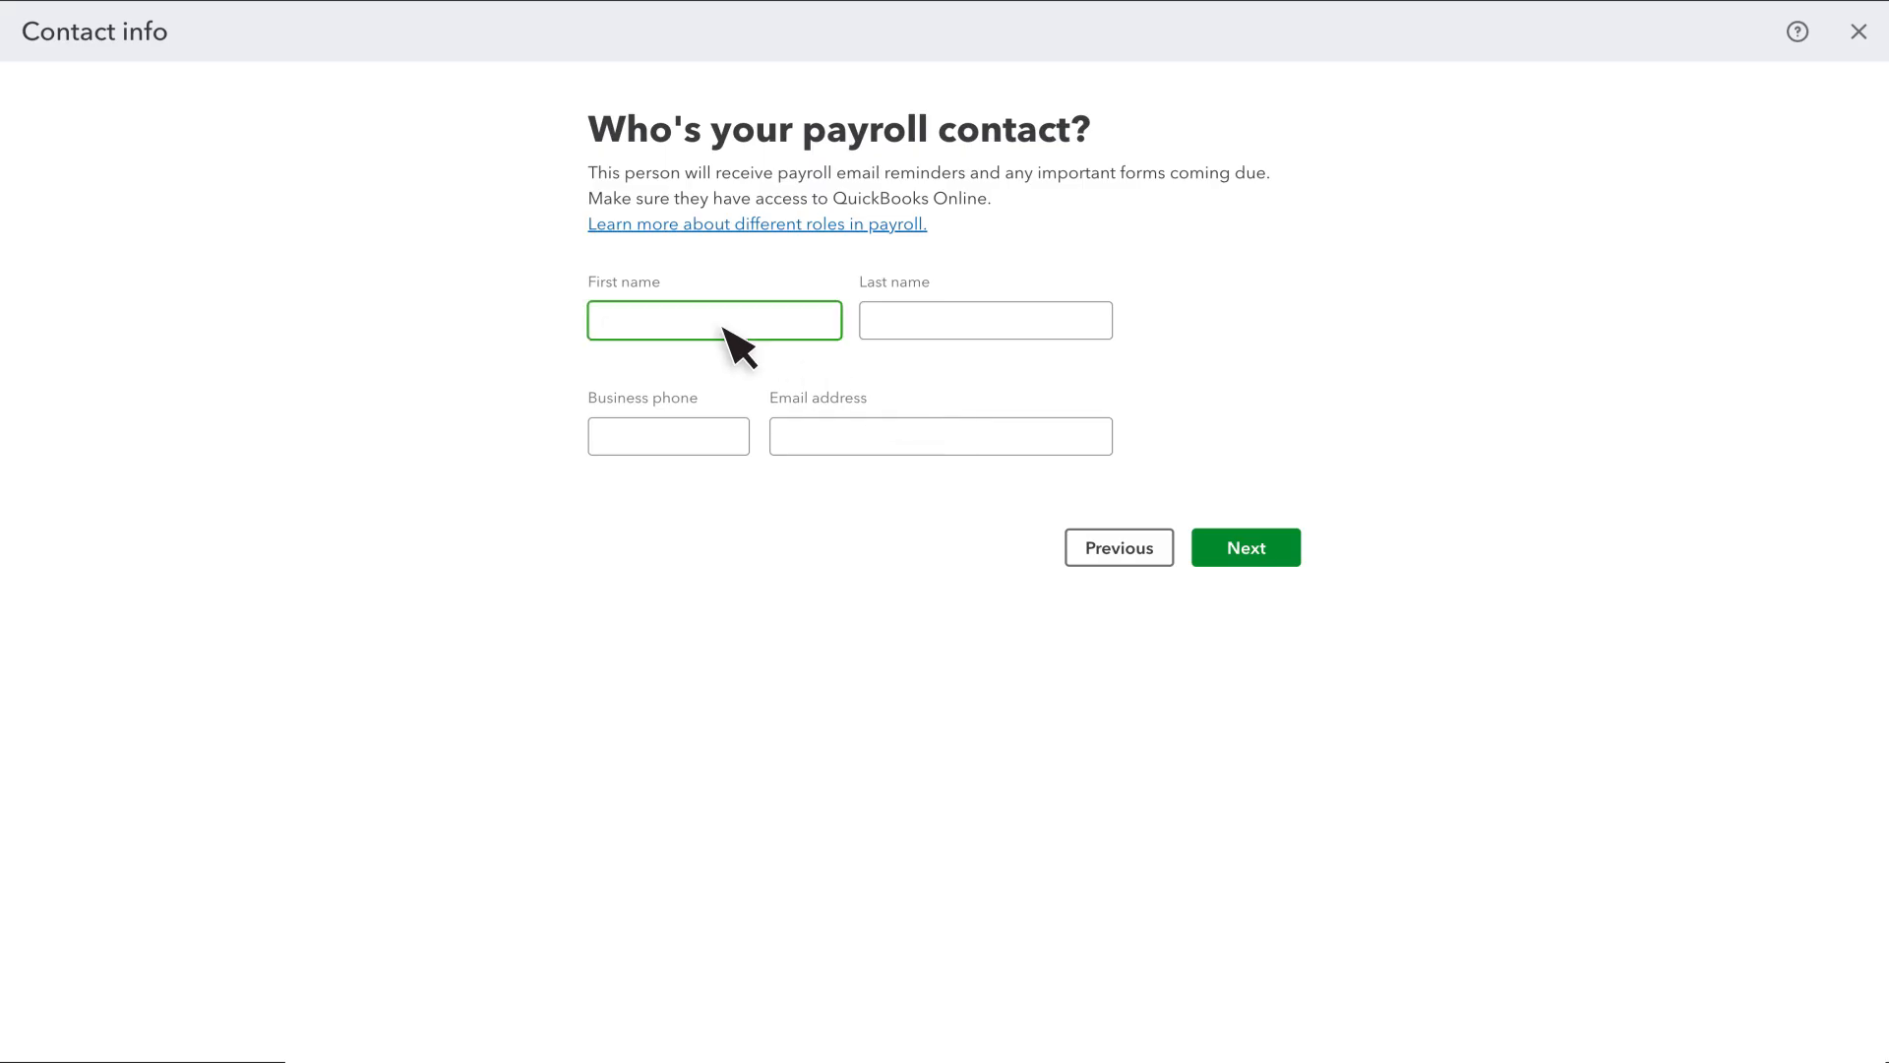
{"action": "left_click", "coordinate": [915, 328]}
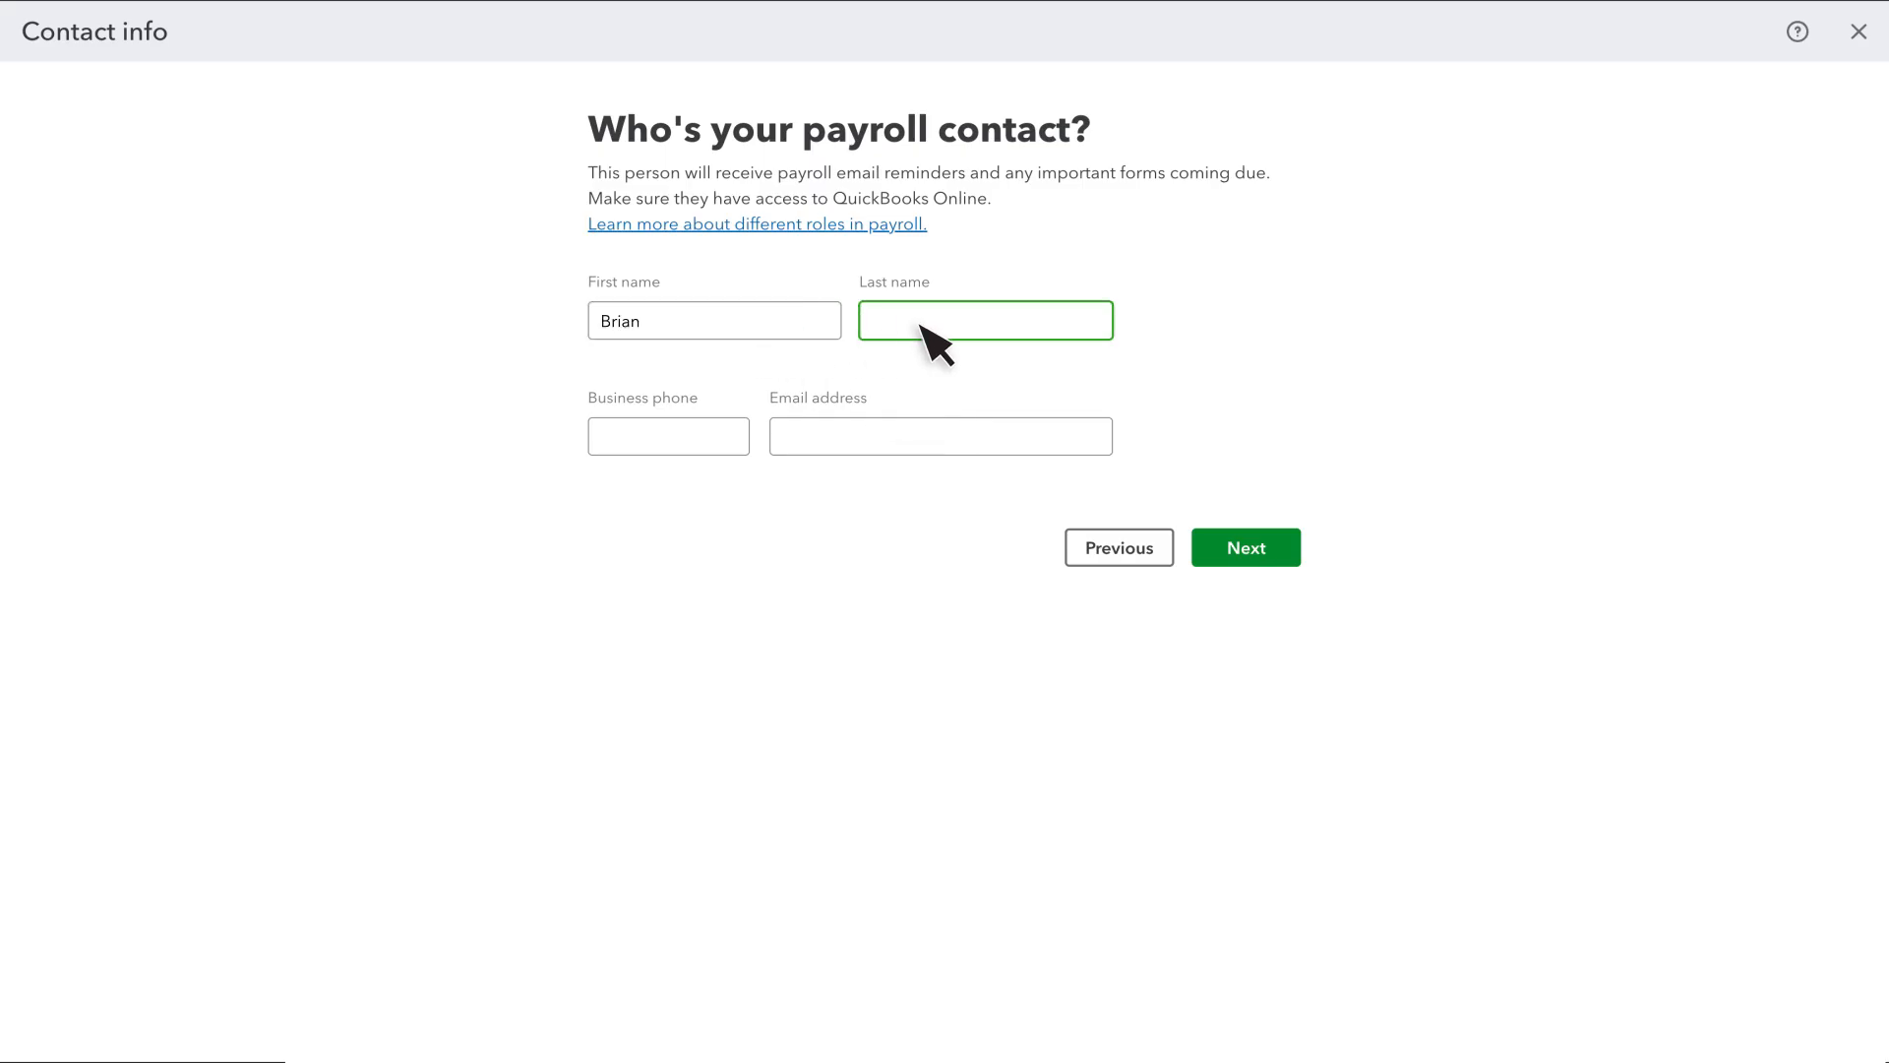
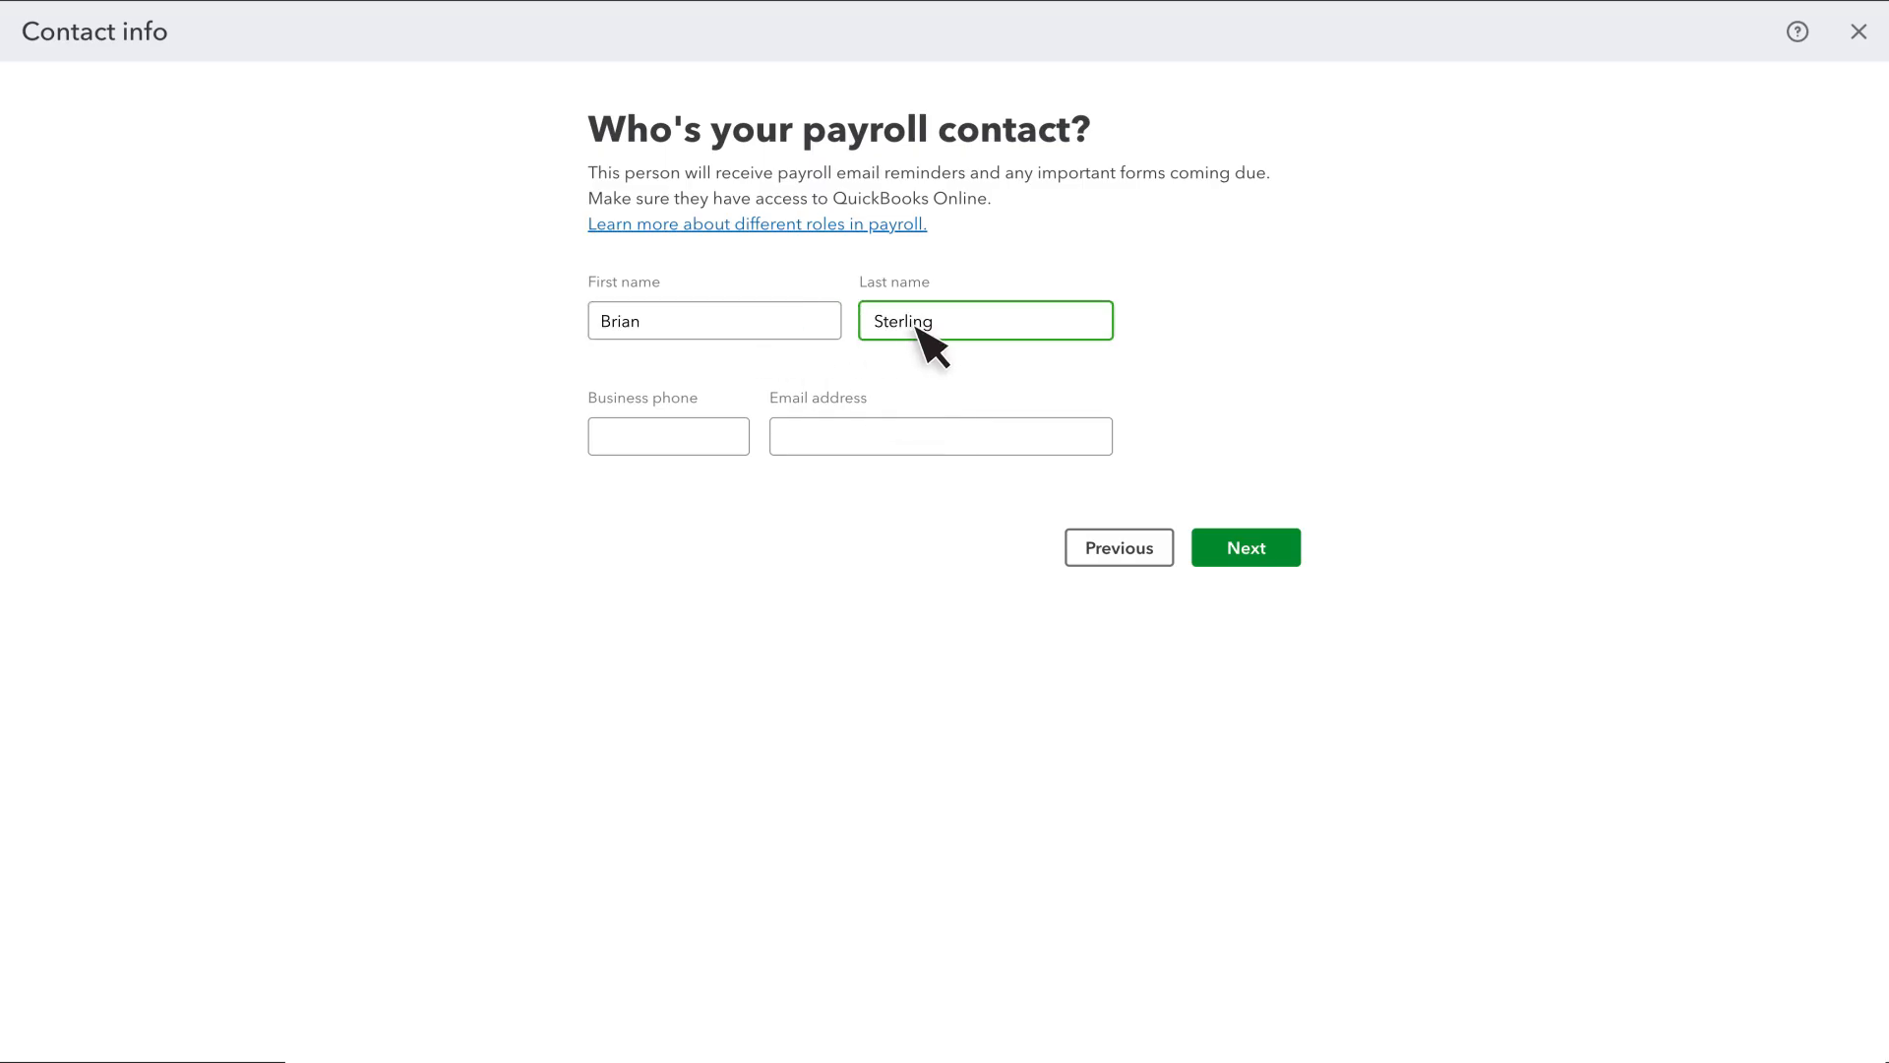
{"action": "left_click", "coordinate": [679, 439]}
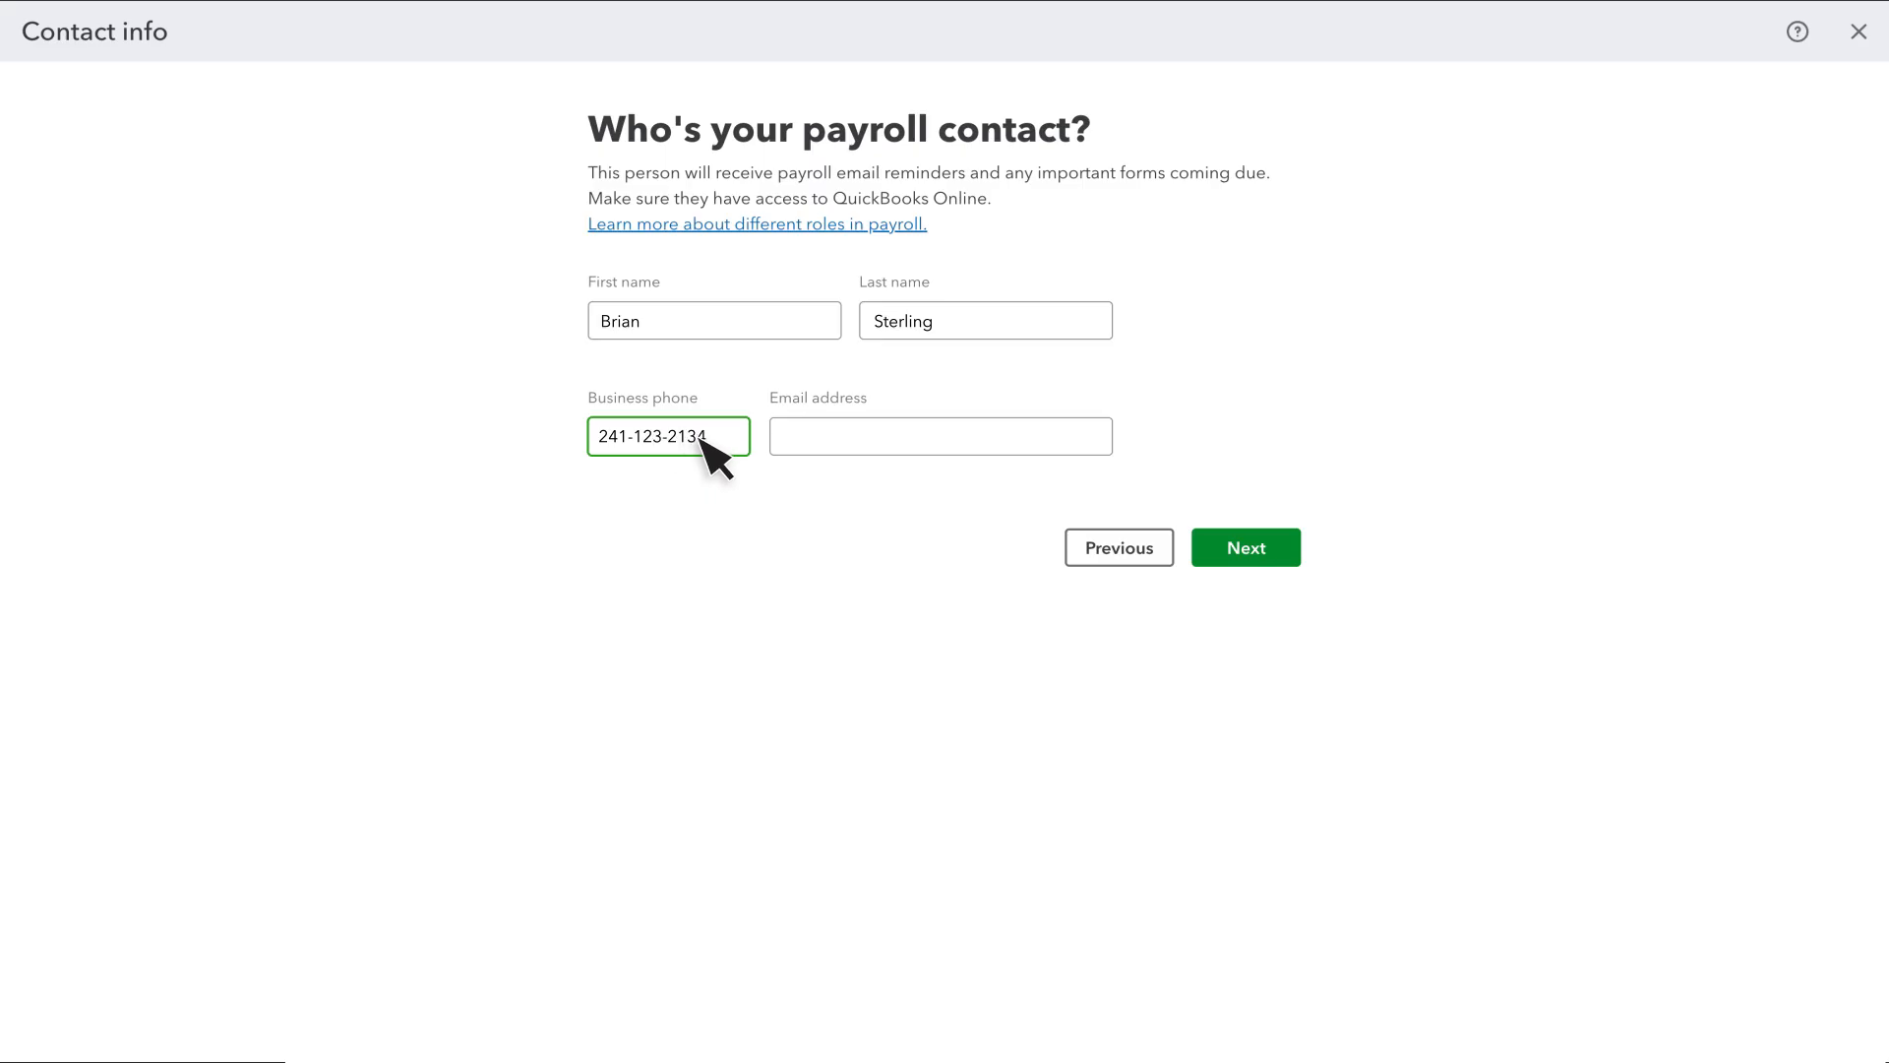
{"action": "left_click", "coordinate": [805, 443]}
{"action": "type", "text": "briansterling@example.com"}
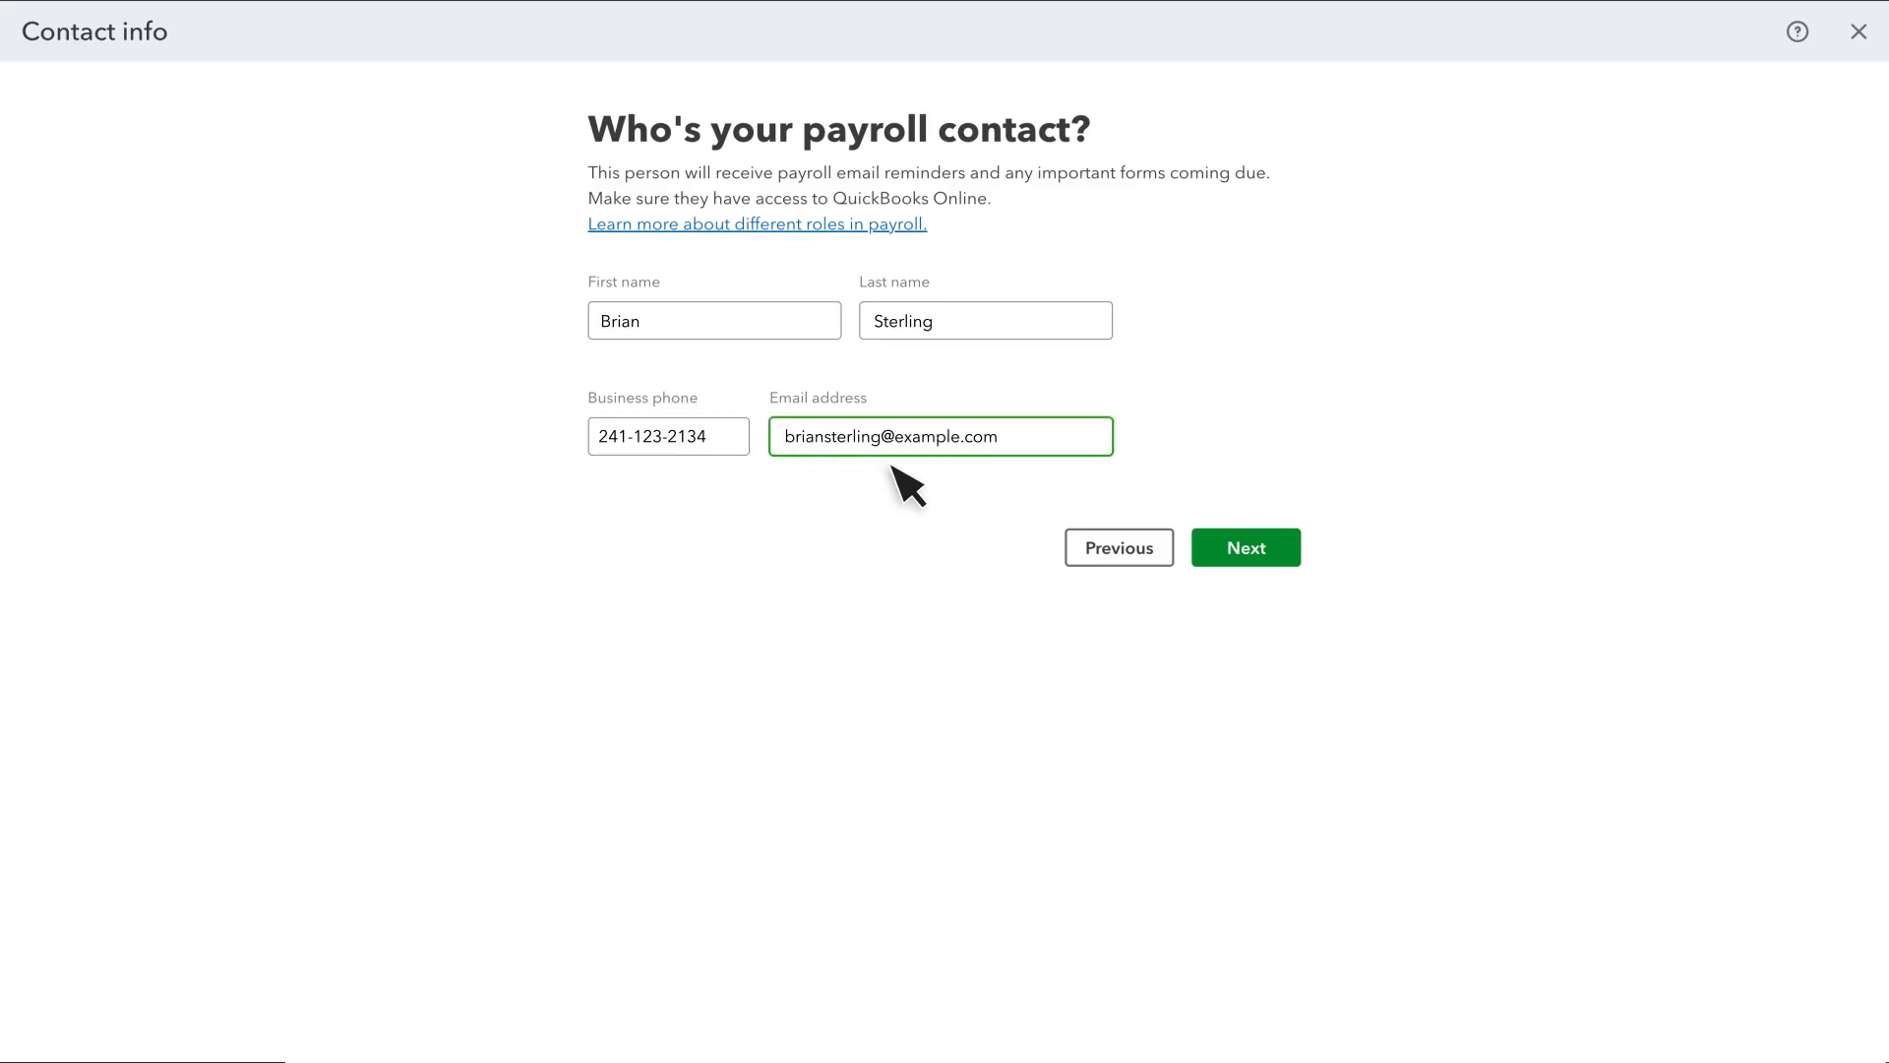
{"action": "left_click", "coordinate": [1256, 551]}
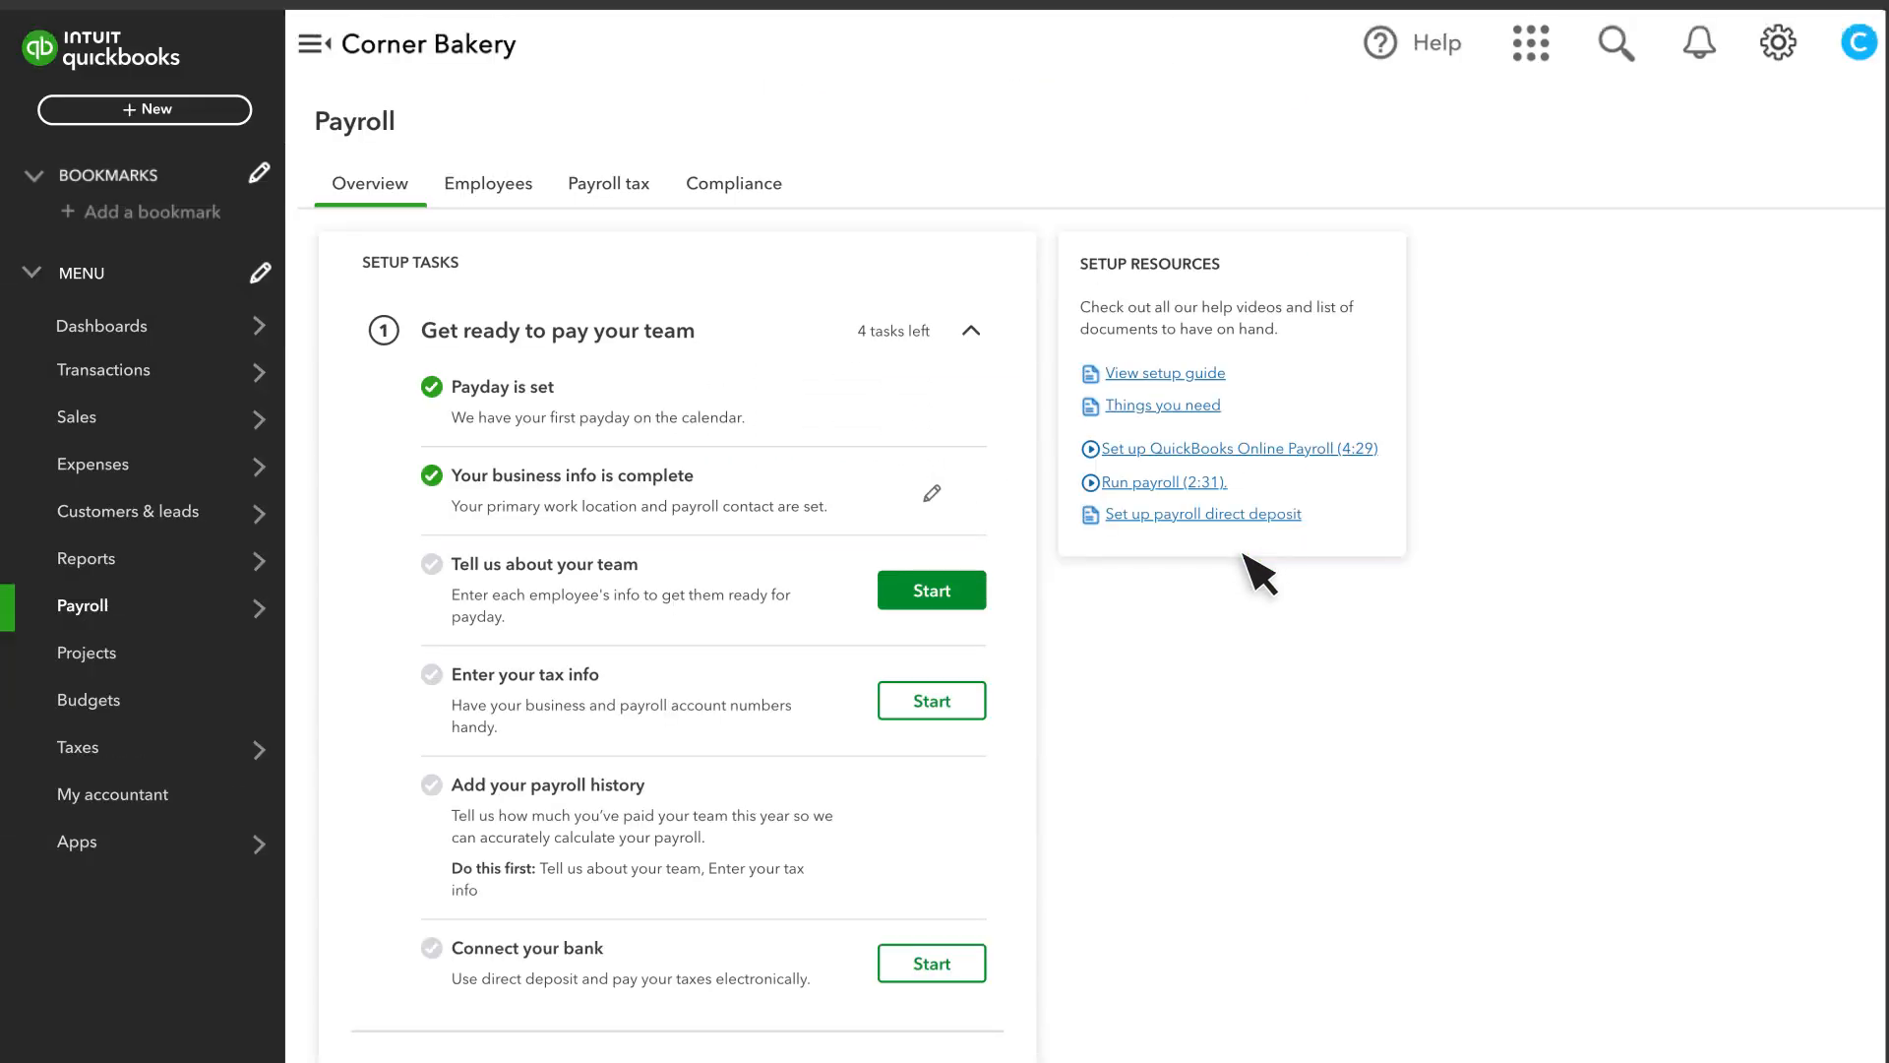
- Start adding a team member and enter the employee's first name, last name, email and hire date 05/01/2025
{"action": "left_click", "coordinate": [935, 592]}
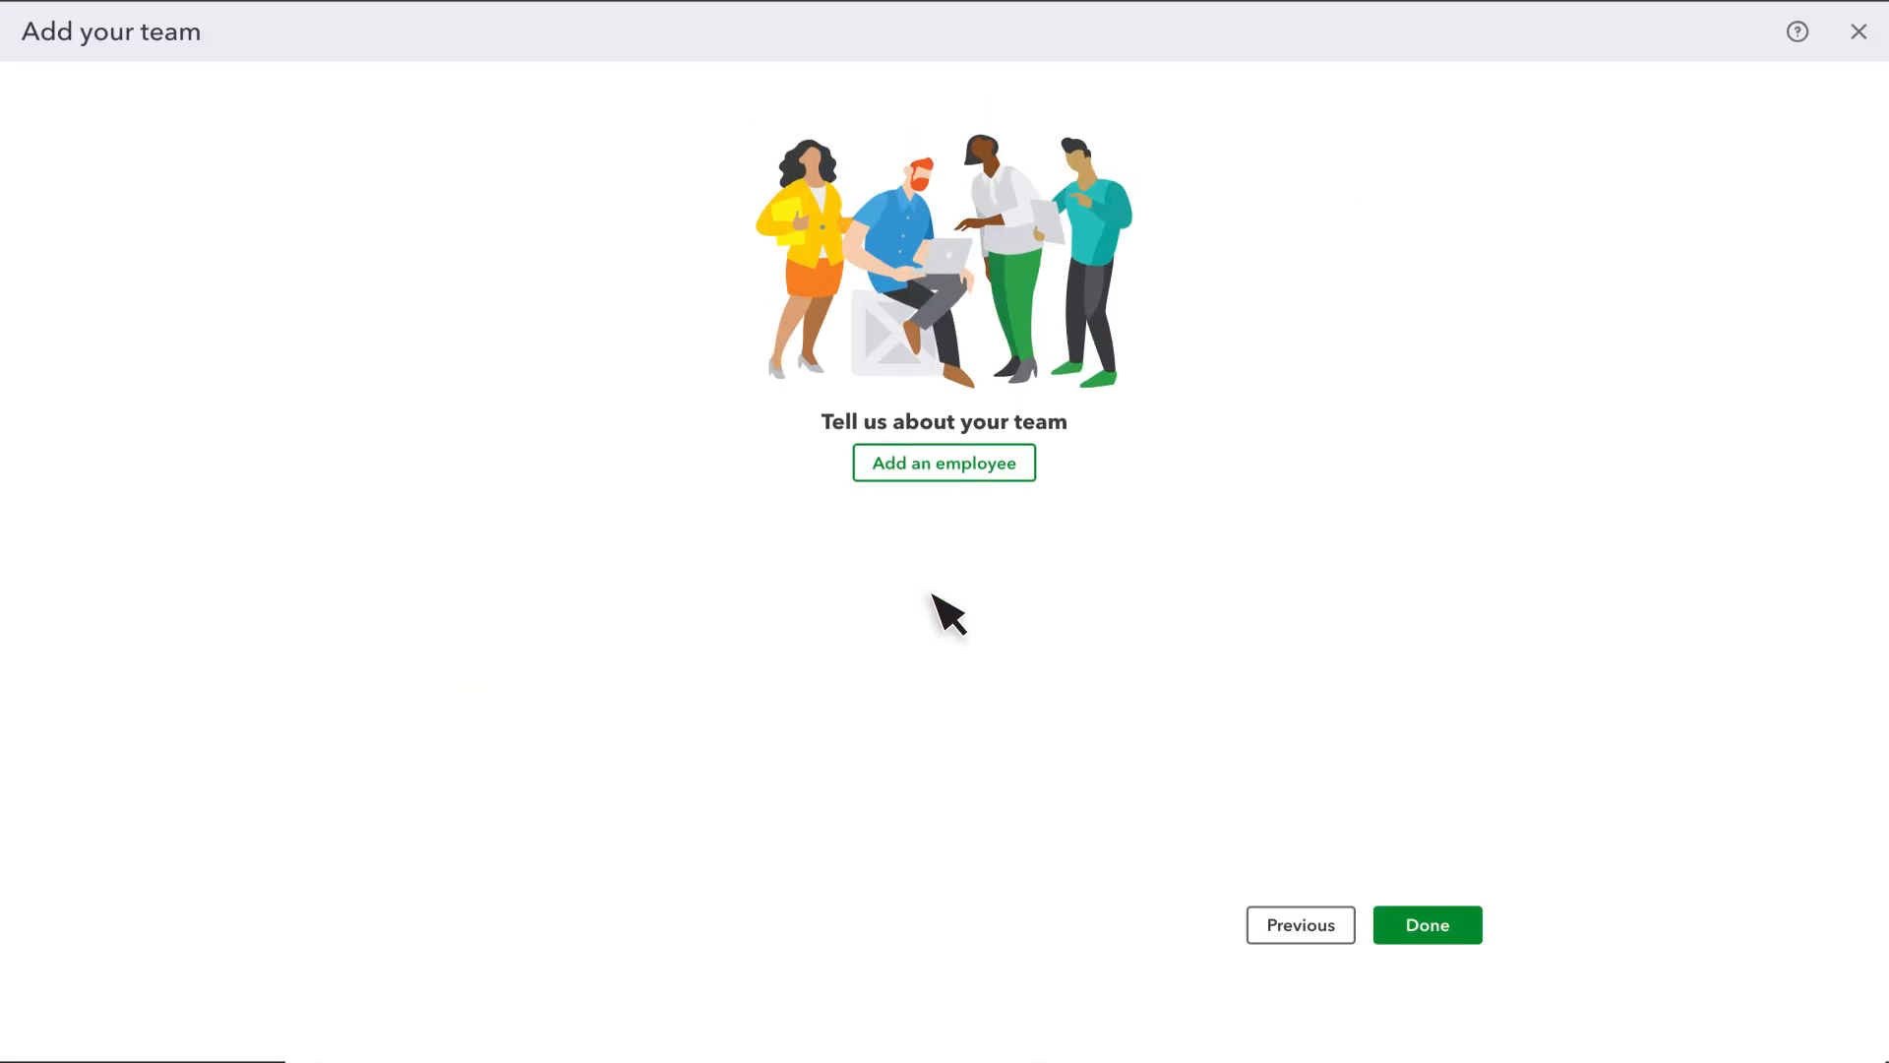
{"action": "left_click", "coordinate": [937, 474]}
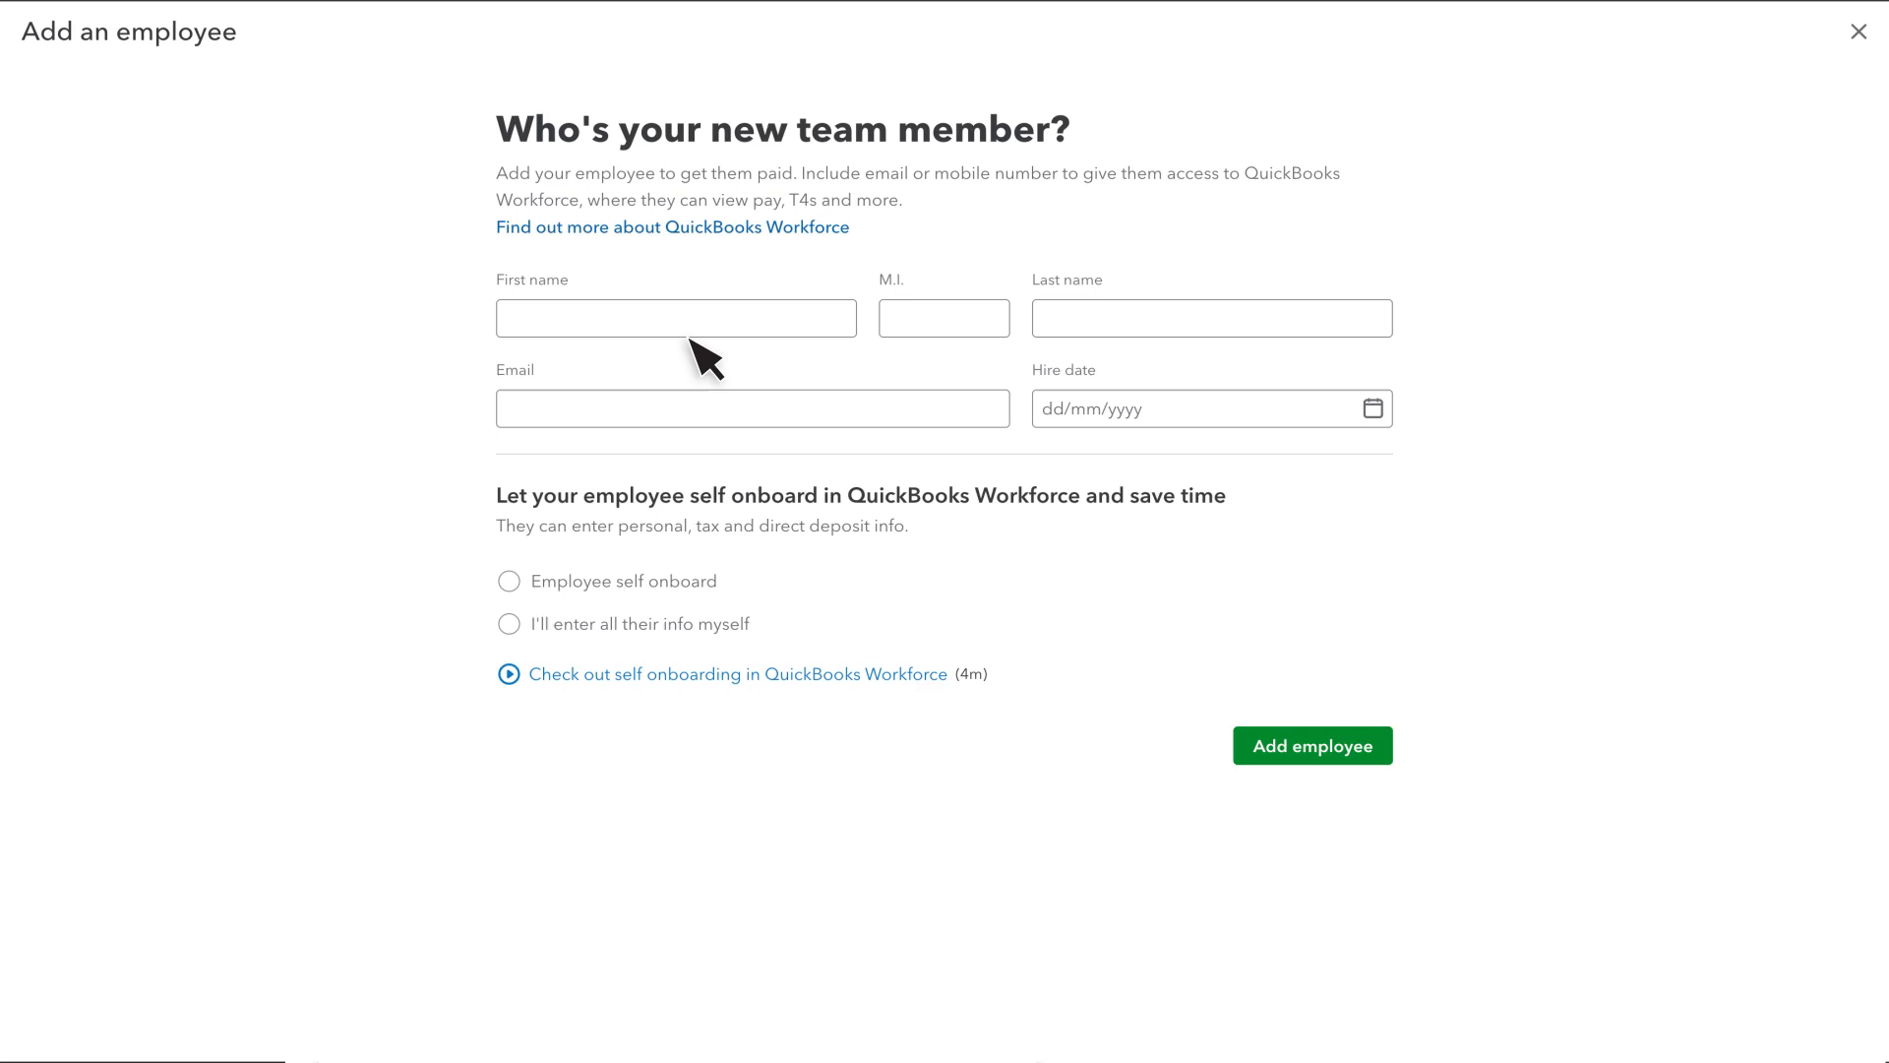
{"action": "left_click", "coordinate": [652, 318]}
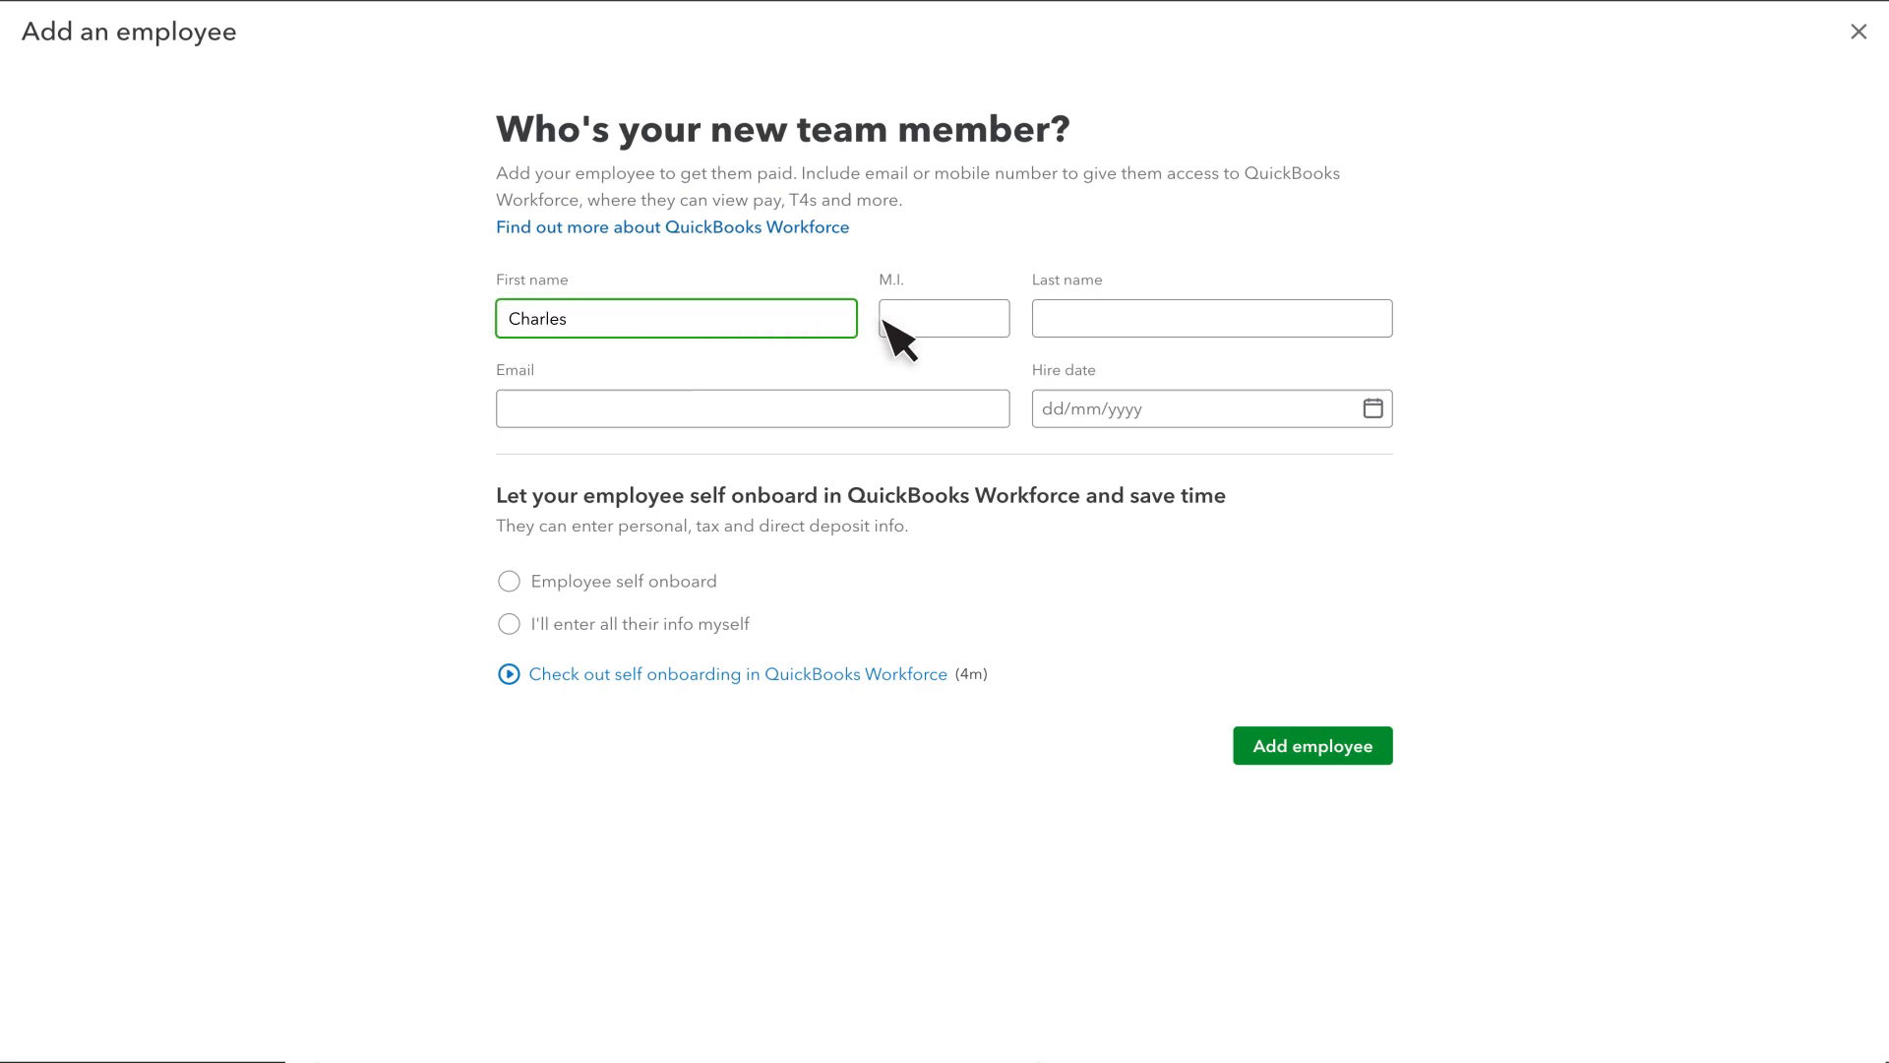
{"action": "left_click", "coordinate": [1057, 325]}
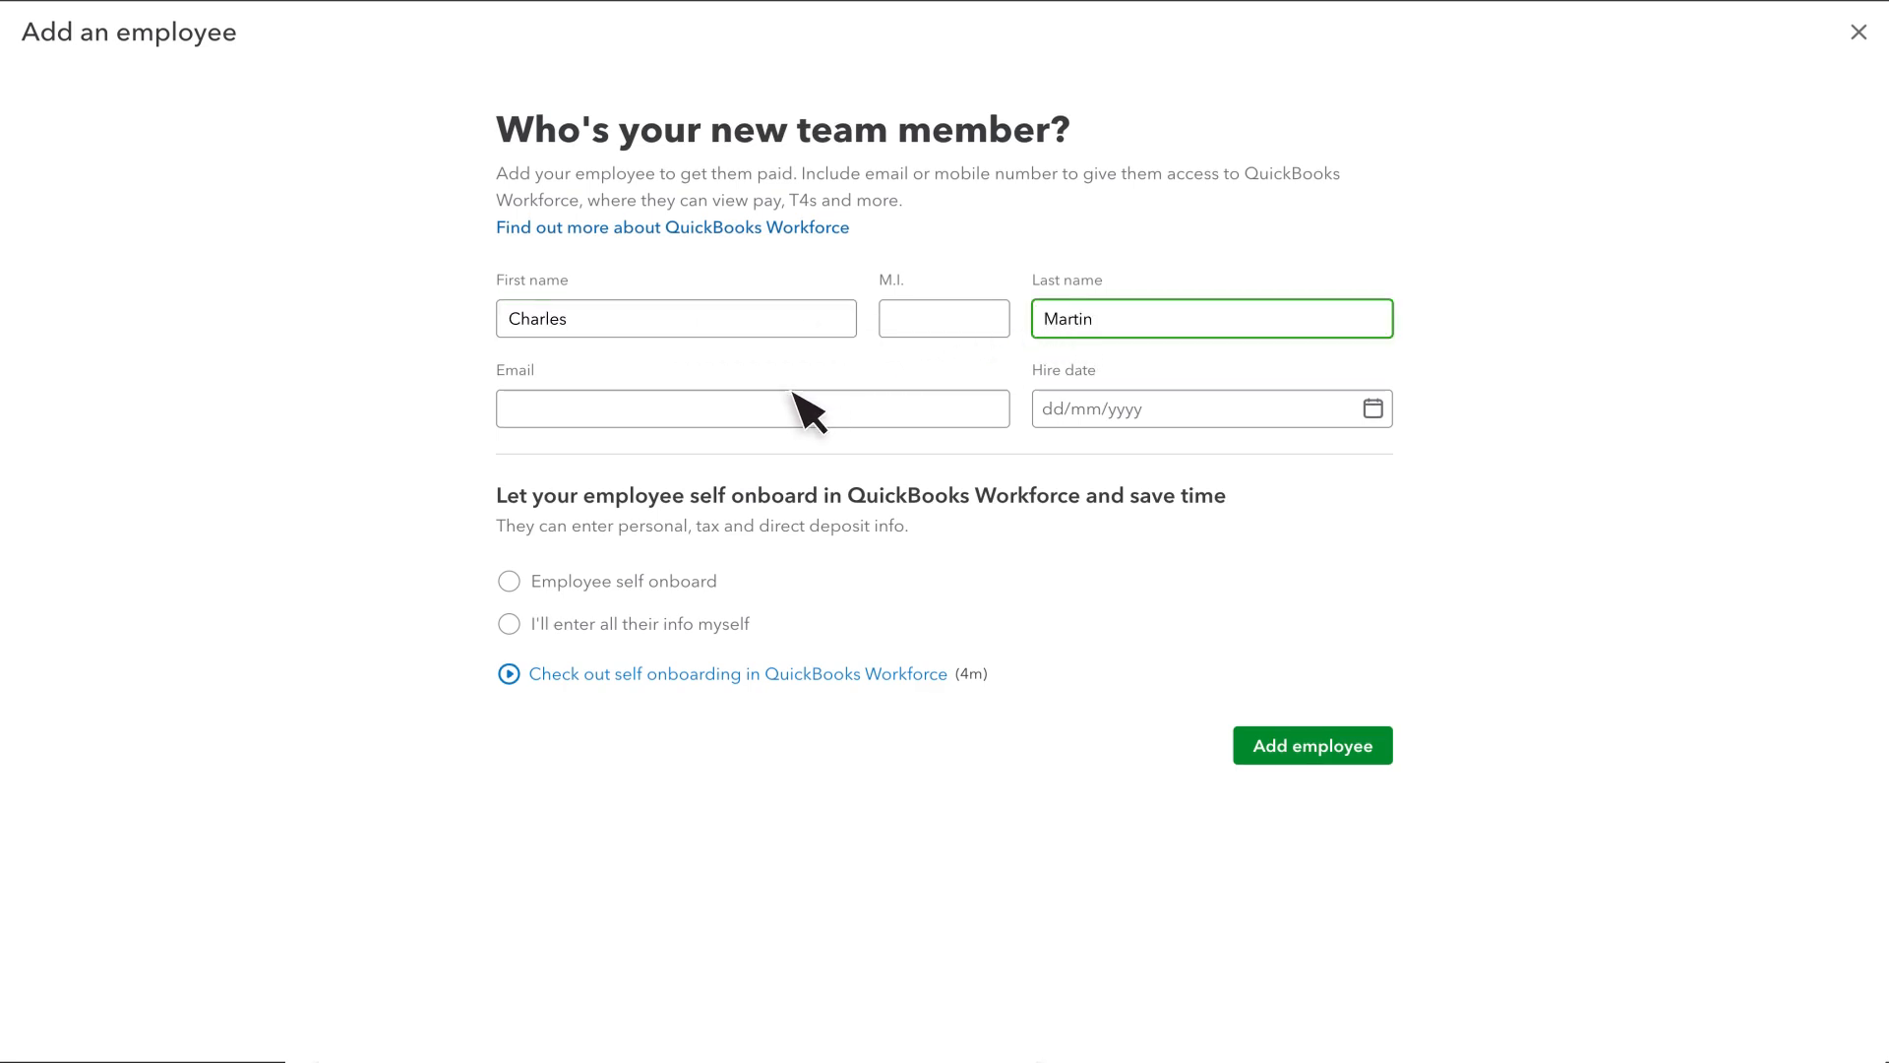
{"action": "left_click", "coordinate": [736, 408]}
{"action": "type", "text": "charlesmartin@example.com"}
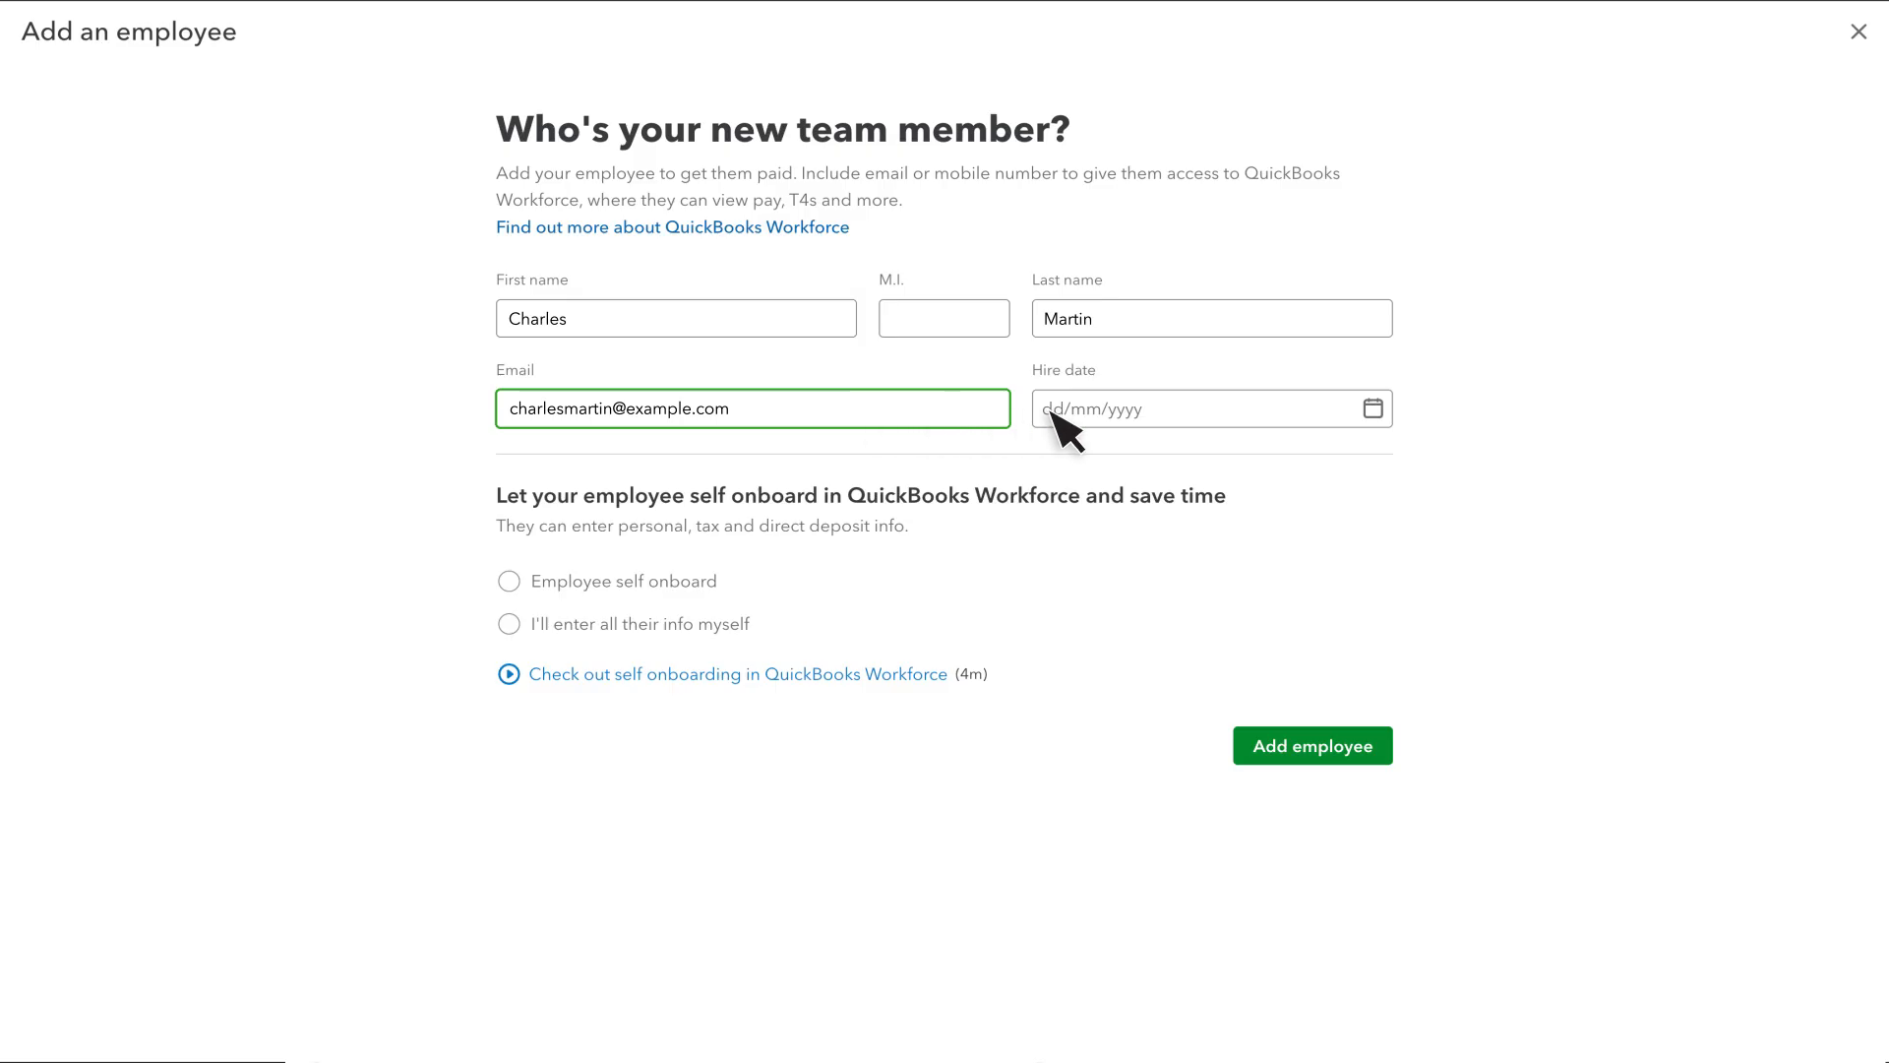
{"action": "left_click", "coordinate": [1087, 411]}
{"action": "type", "text": "05/01/2025"}
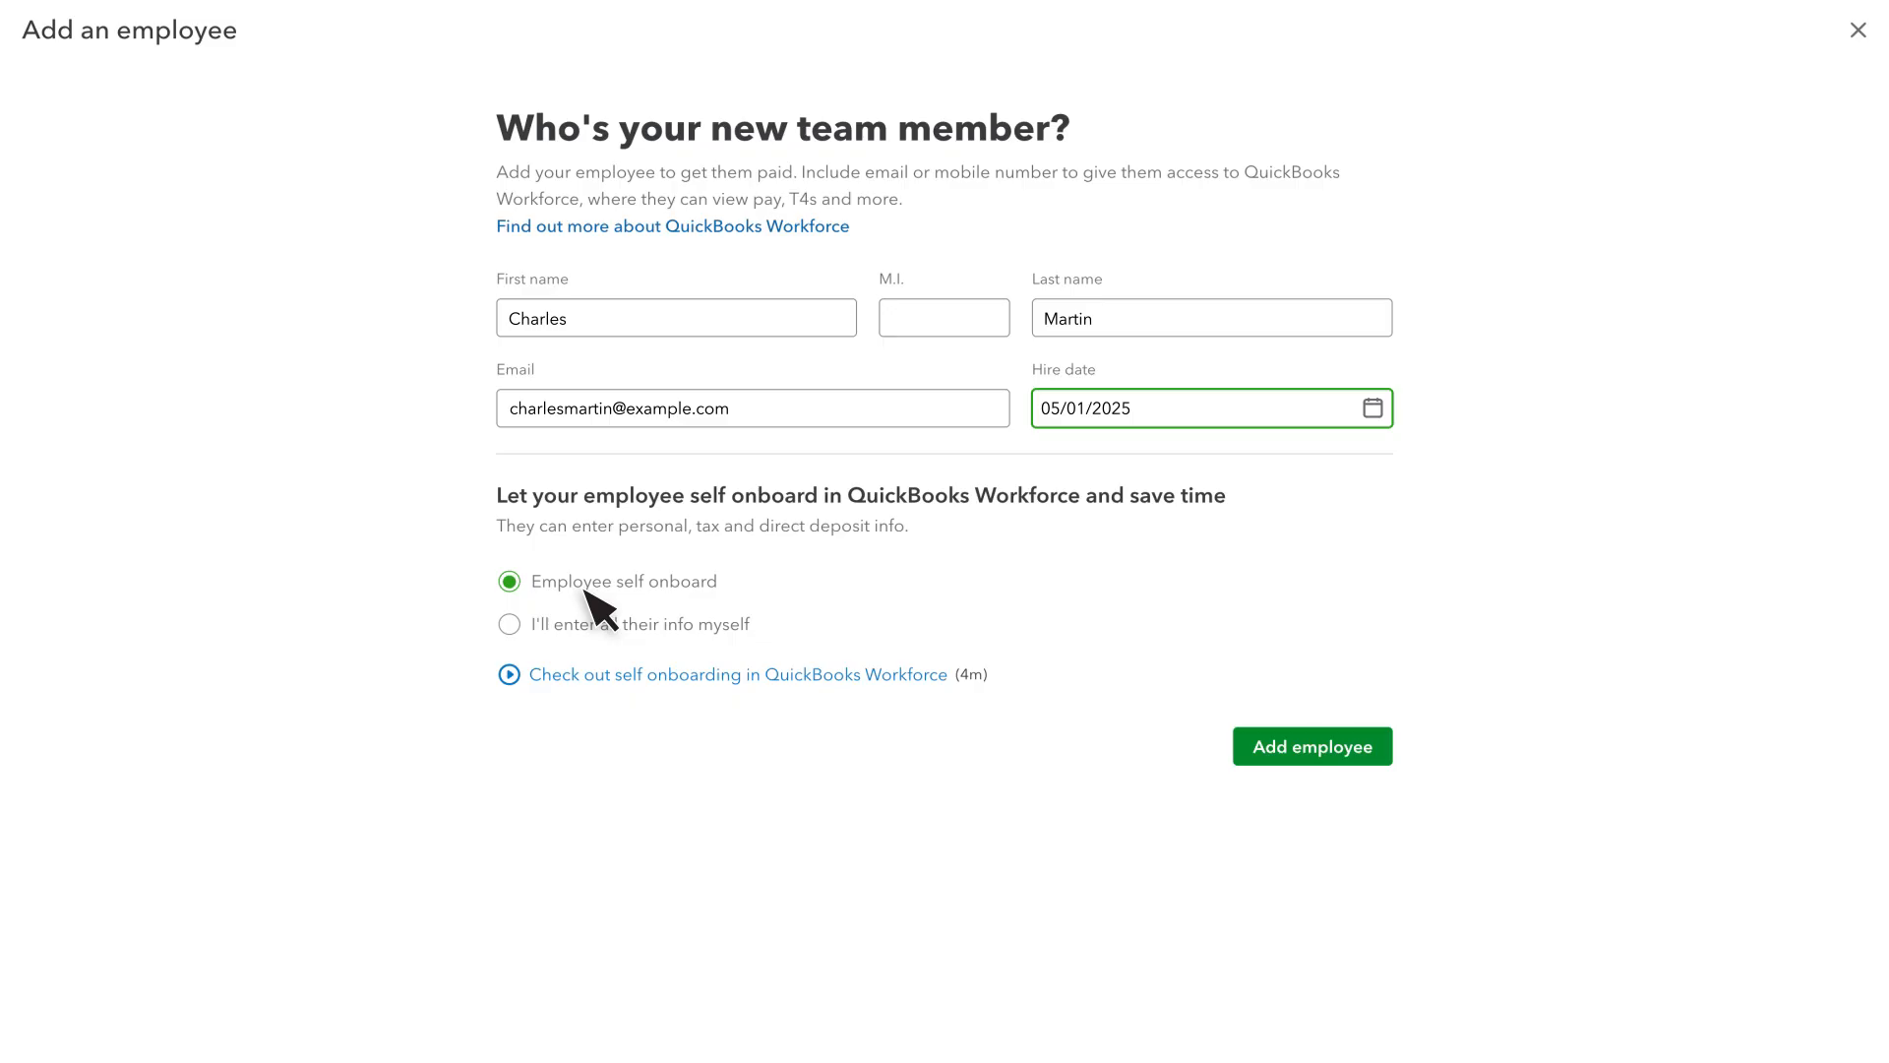
- Add the employee with the self onboard option and verify identity by entering the texted six-digit verification code
{"action": "left_click", "coordinate": [1318, 751]}
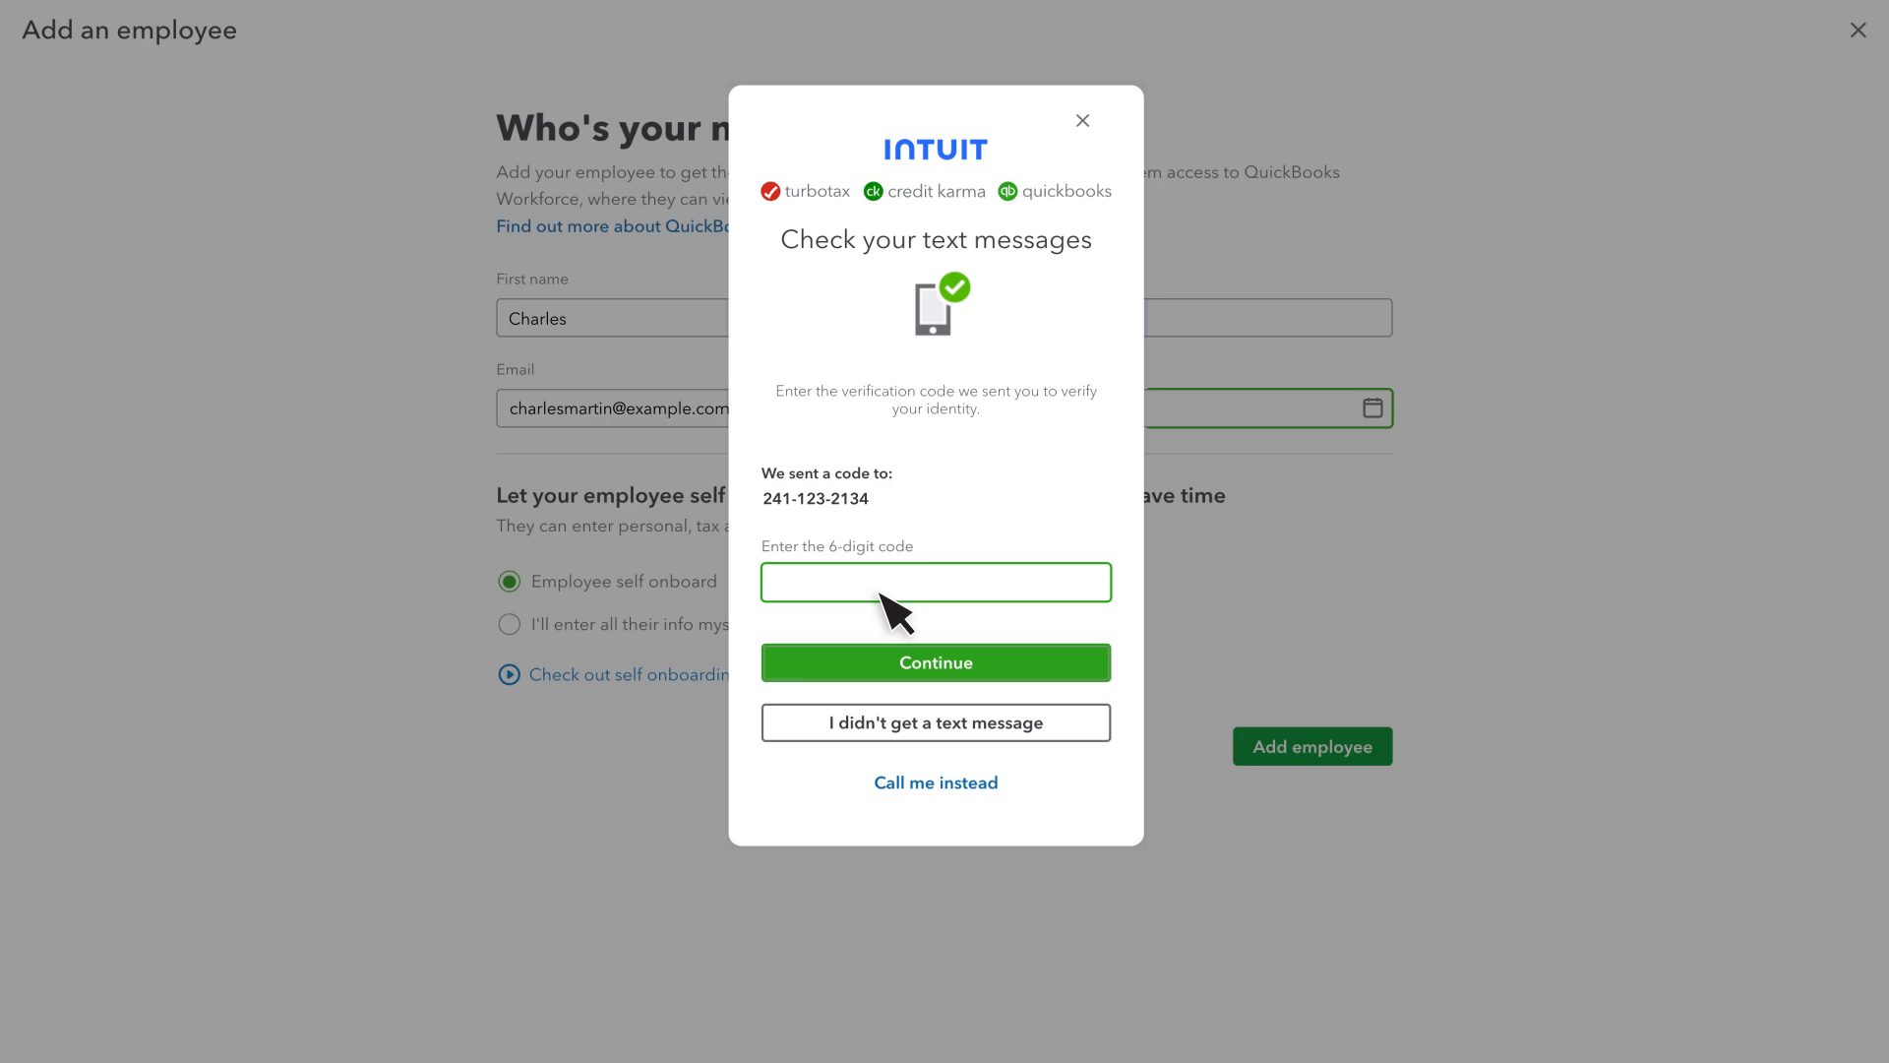
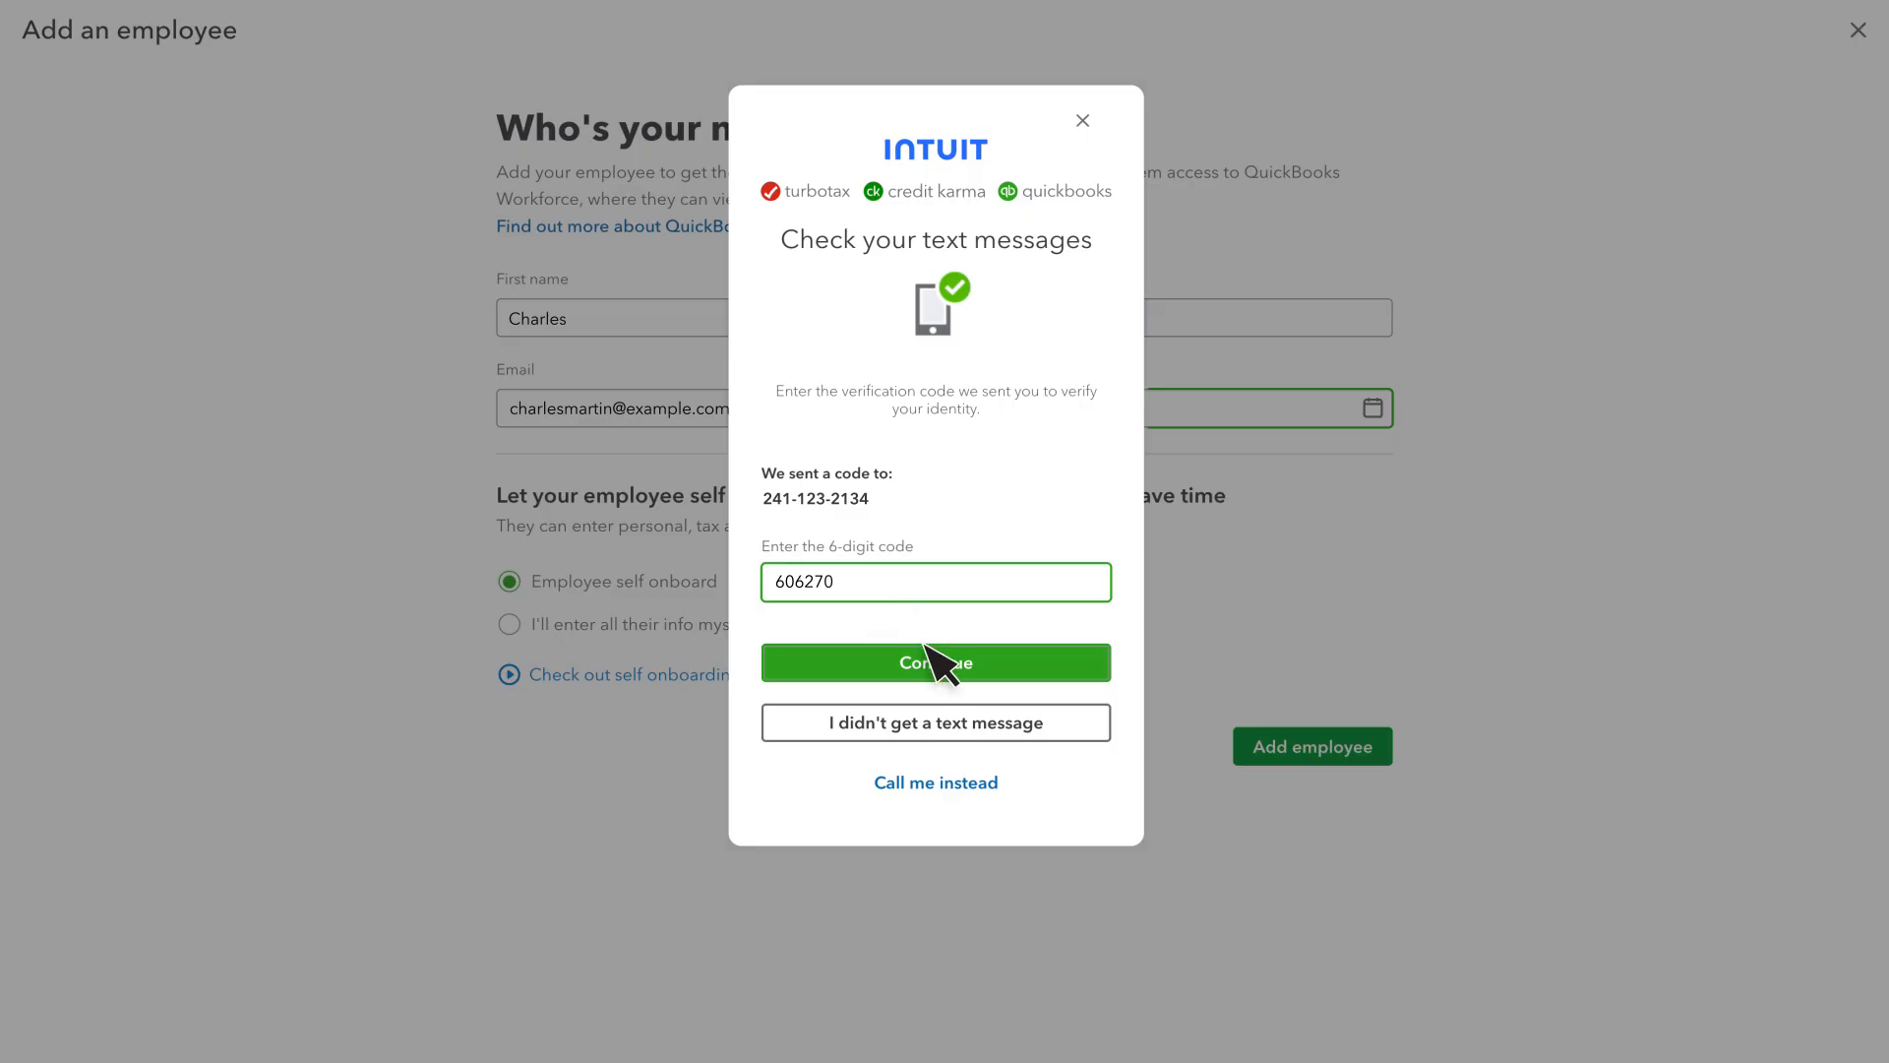
{"action": "left_click", "coordinate": [947, 669]}
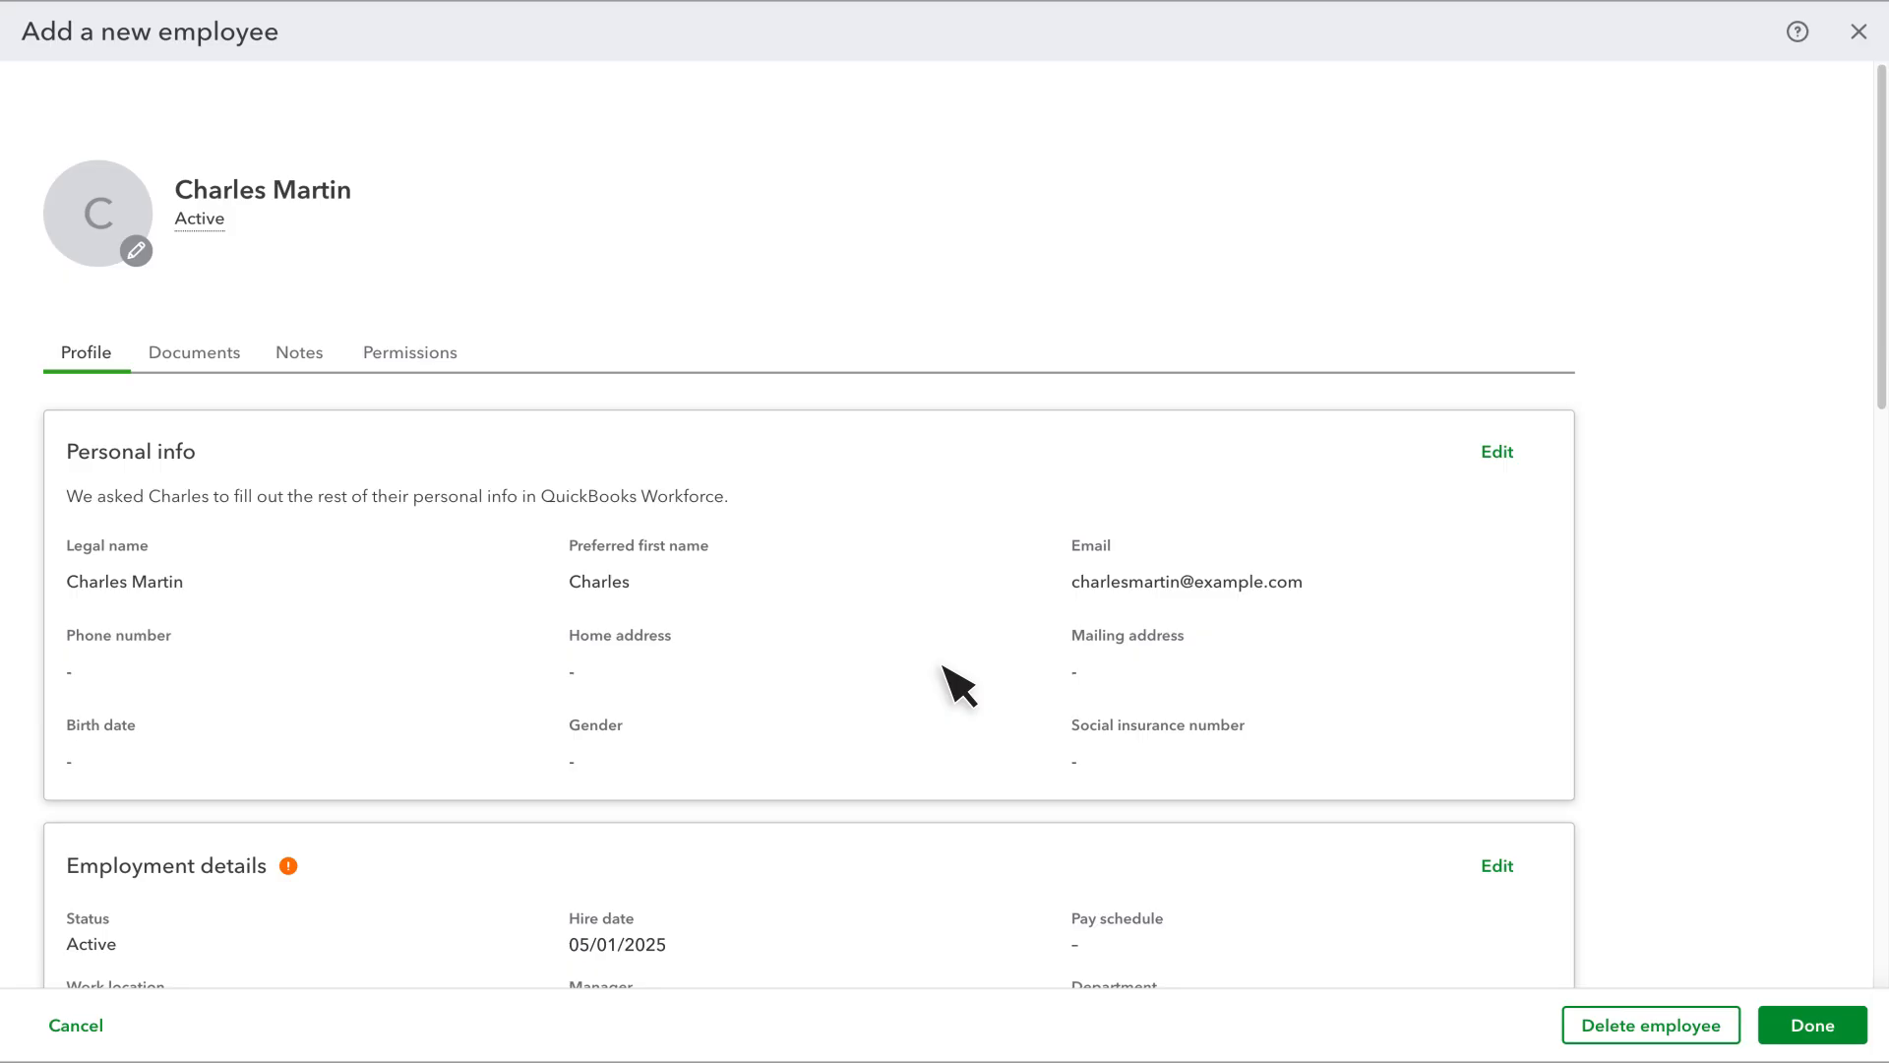
- Edit the employee's personal info: set the title to Mr, enter the home, work and mobile phone numbers, and save
{"action": "scroll", "coordinate": [943, 666], "scroll_direction": "down", "scroll_amount": 10}
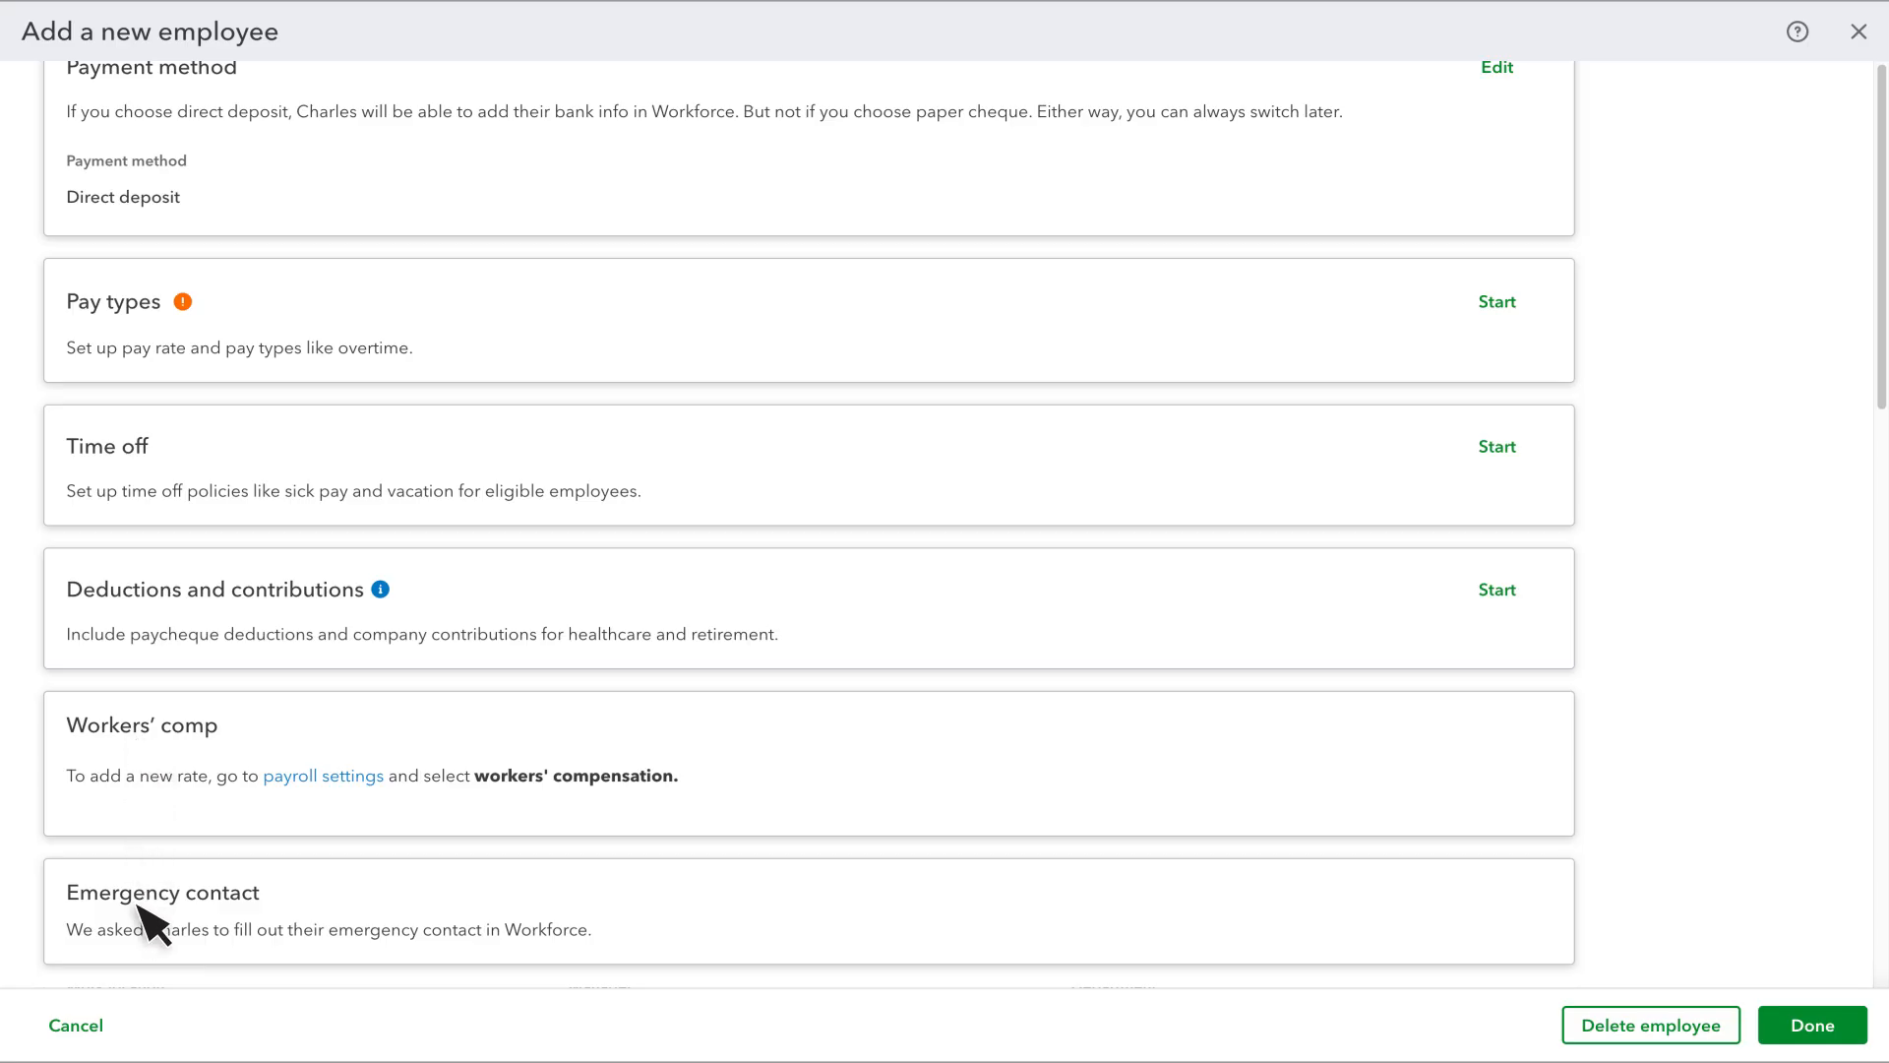
{"action": "scroll", "coordinate": [139, 560], "scroll_direction": "up", "scroll_amount": 2}
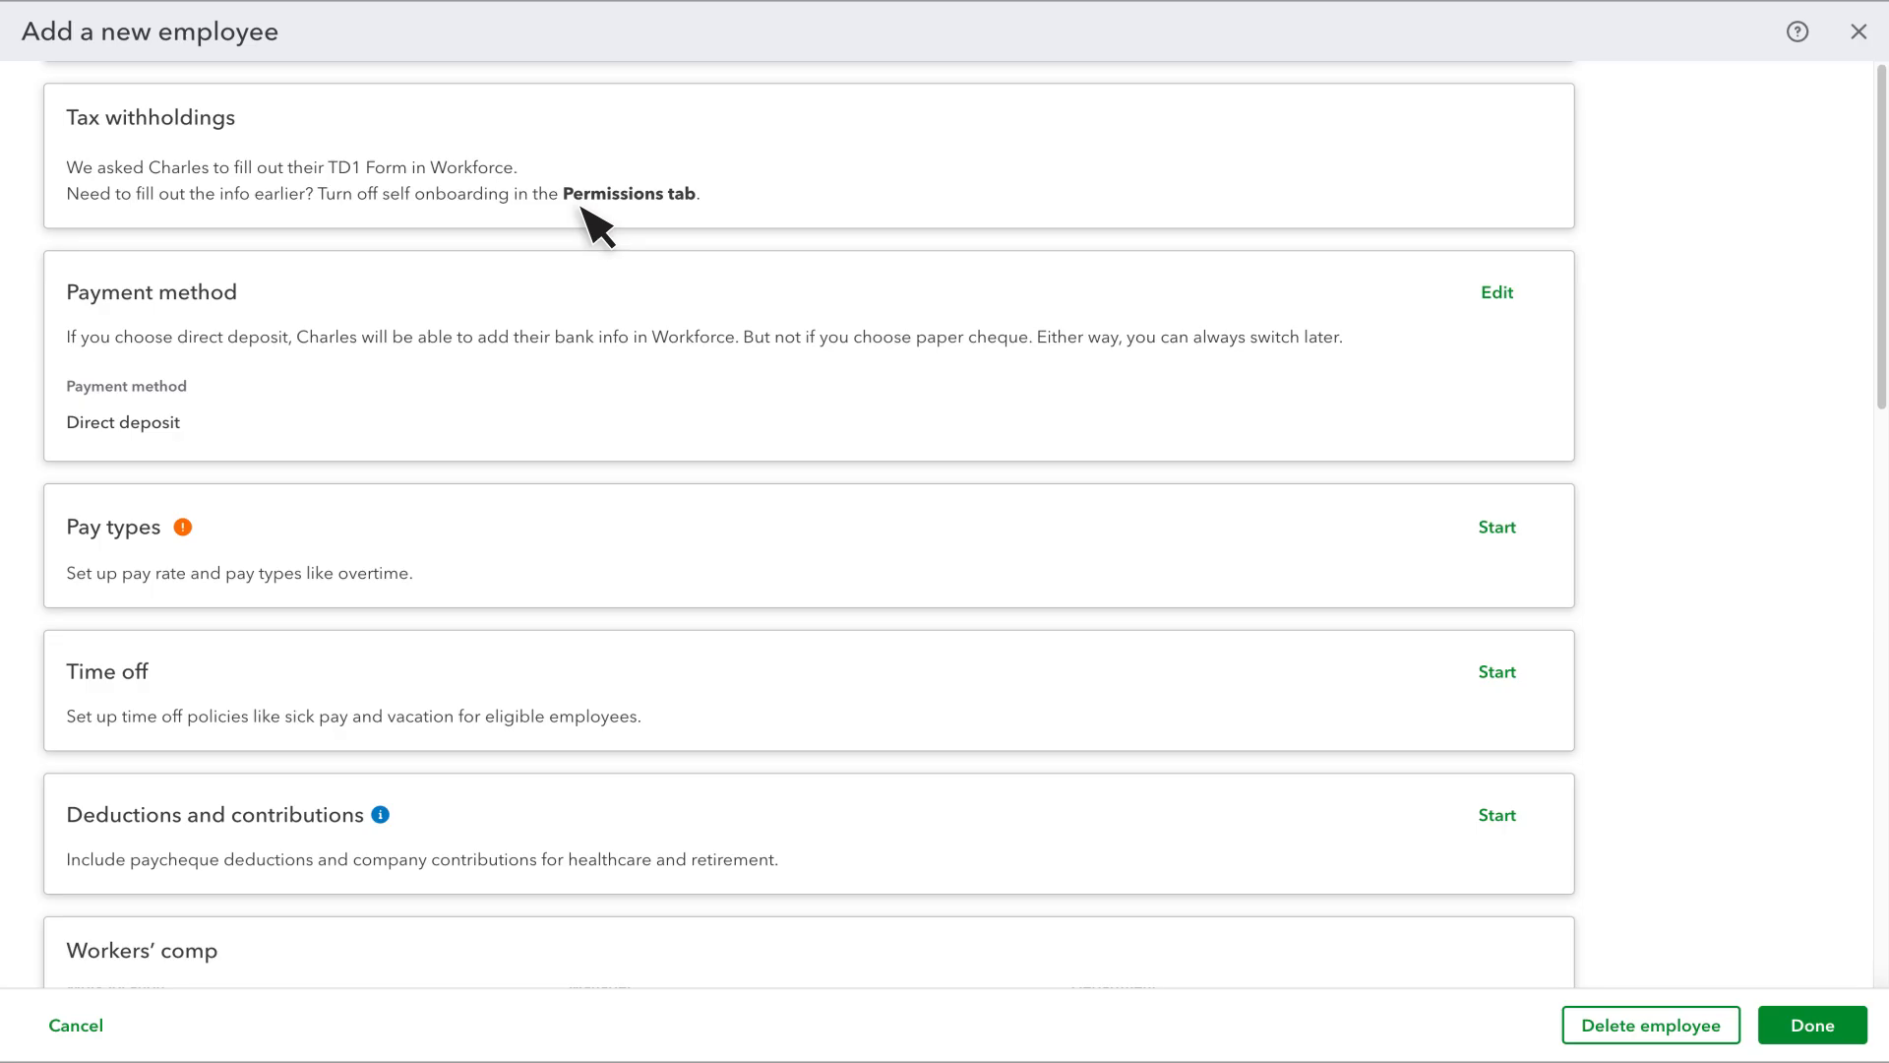
{"action": "scroll", "coordinate": [584, 208], "scroll_direction": "up", "scroll_amount": 8}
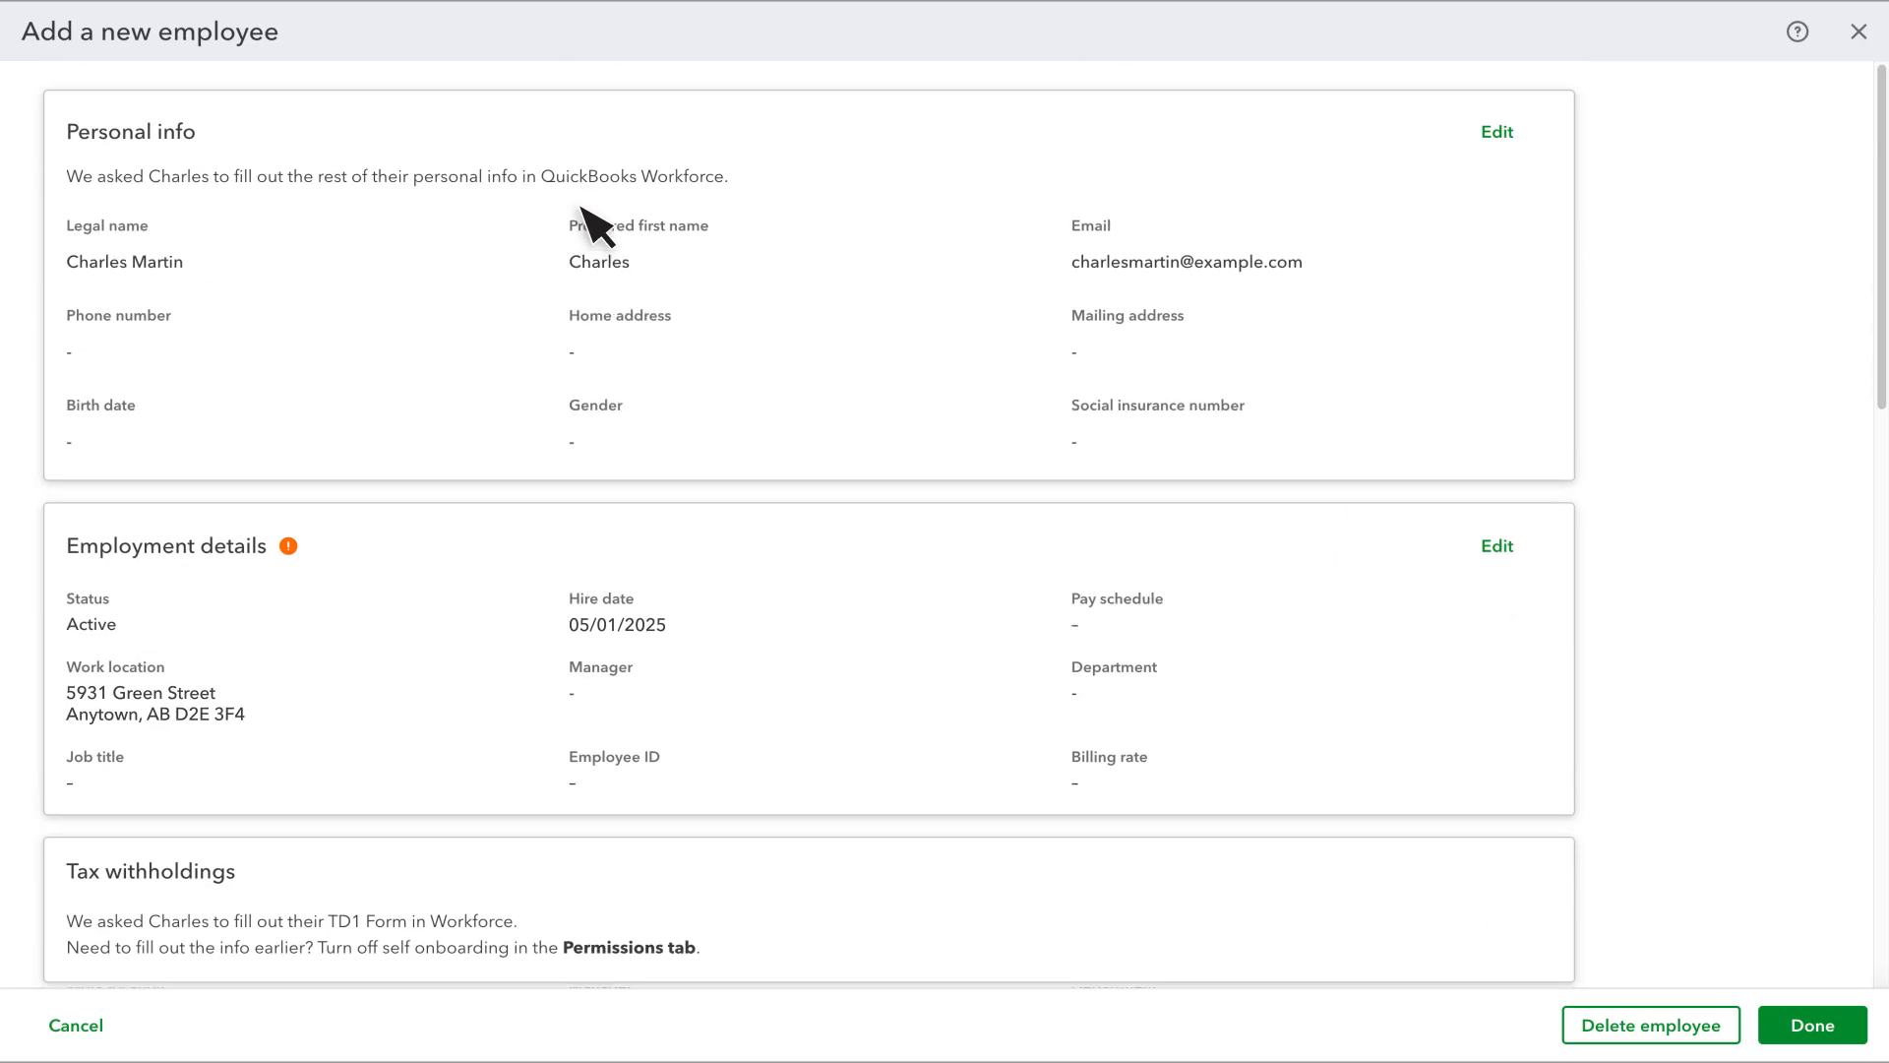
{"action": "left_click", "coordinate": [1499, 135]}
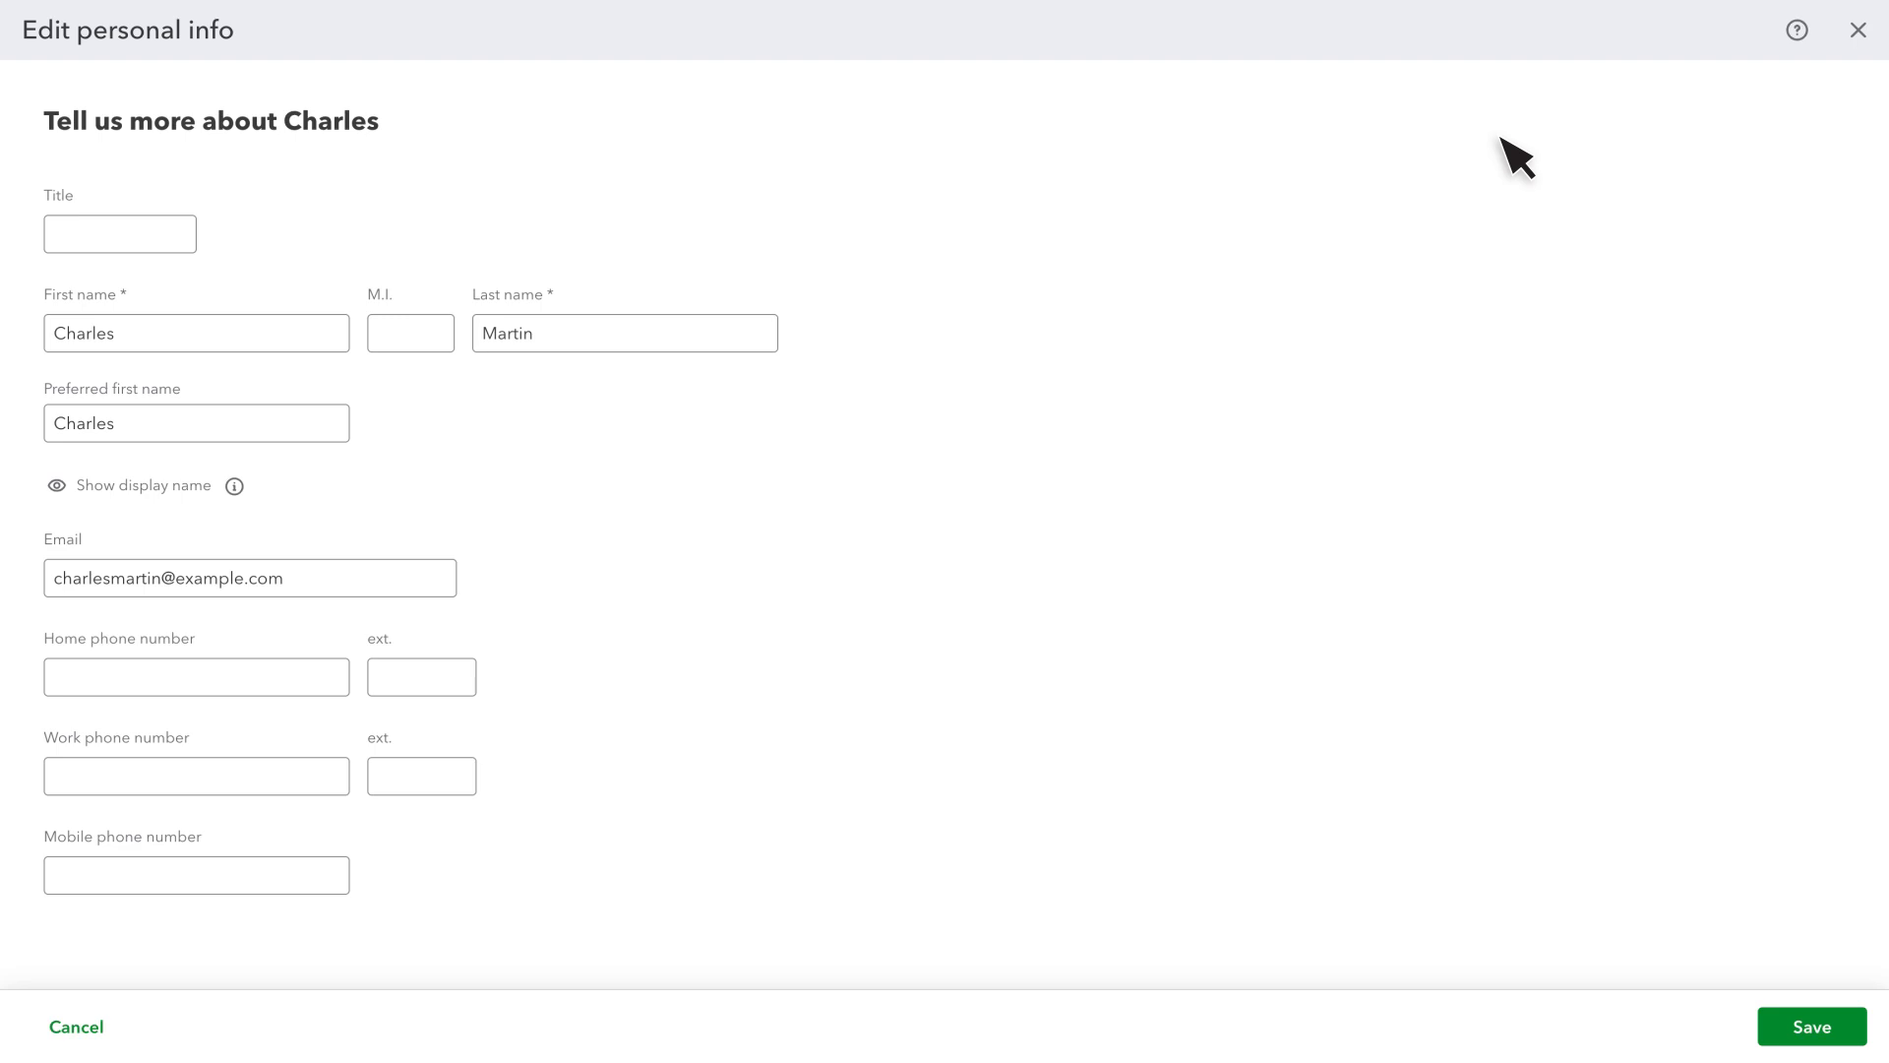
{"action": "left_click", "coordinate": [98, 248]}
{"action": "type", "text": "Mr"}
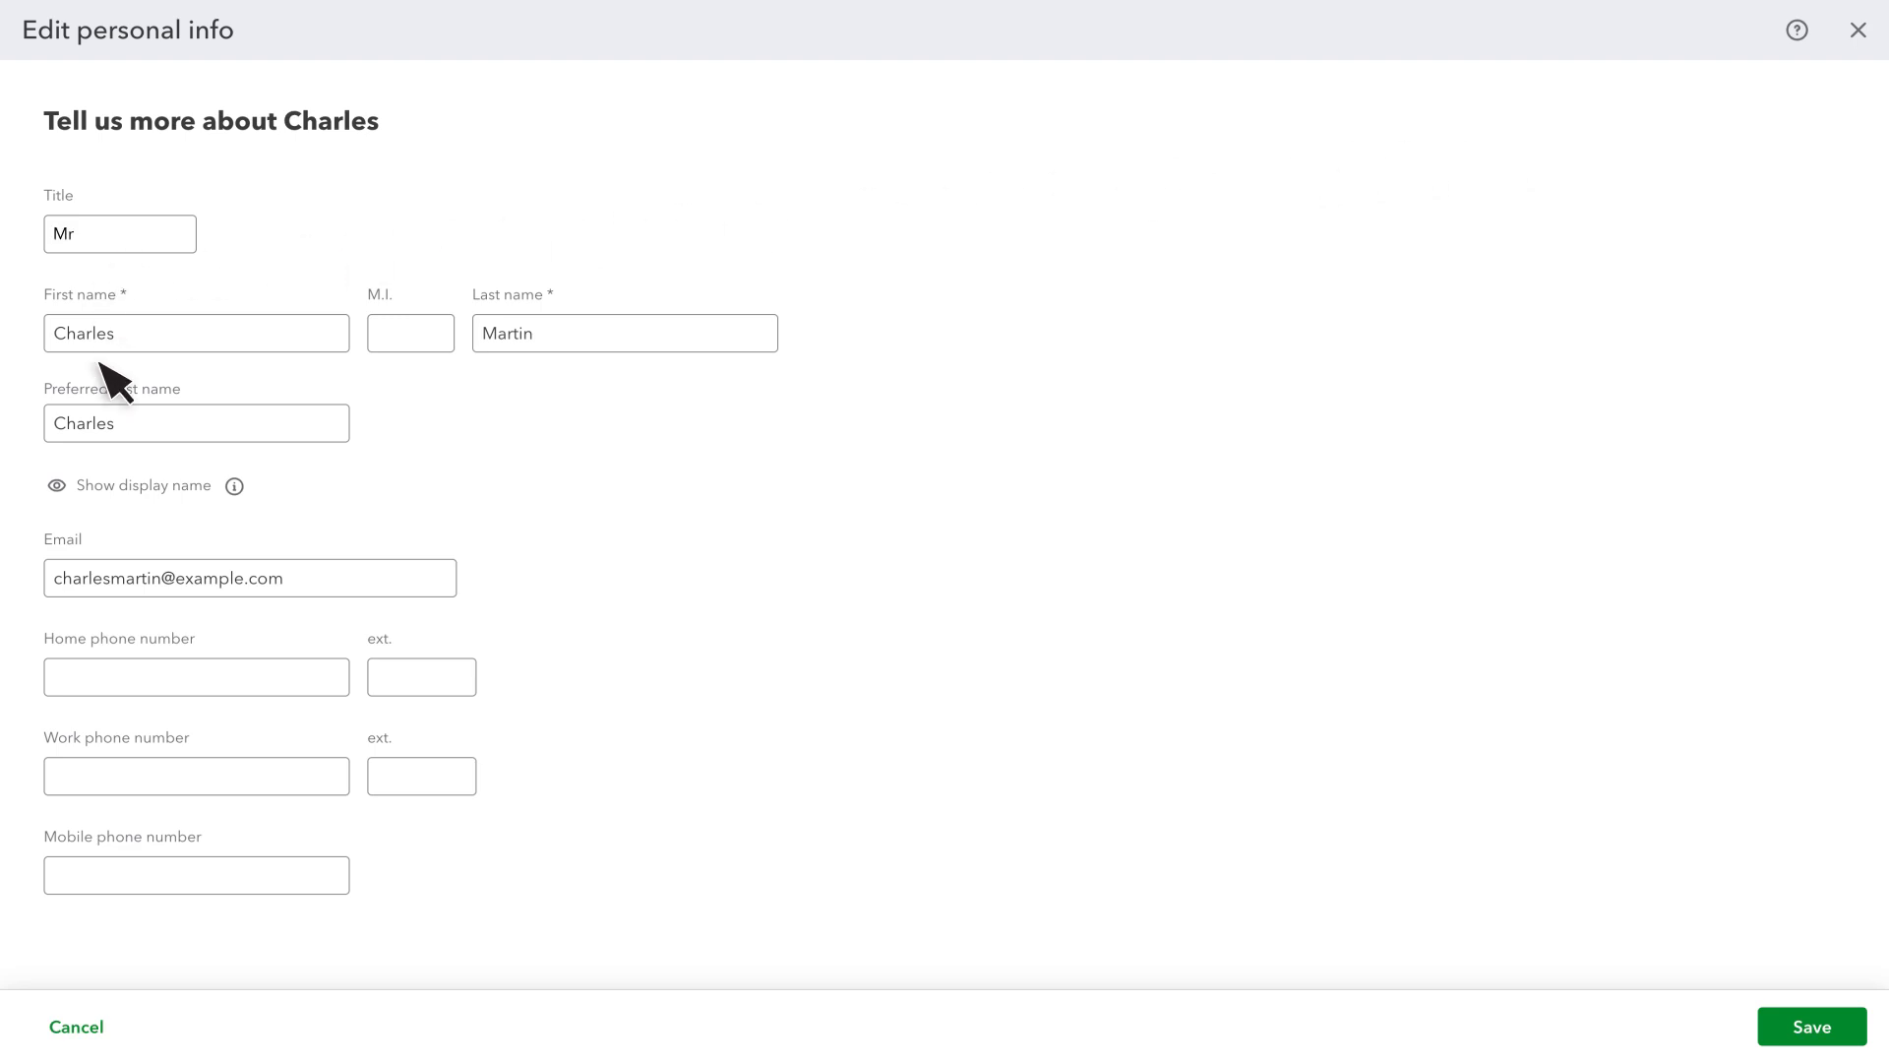
{"action": "left_click", "coordinate": [99, 691]}
{"action": "type", "text": "250-5550199"}
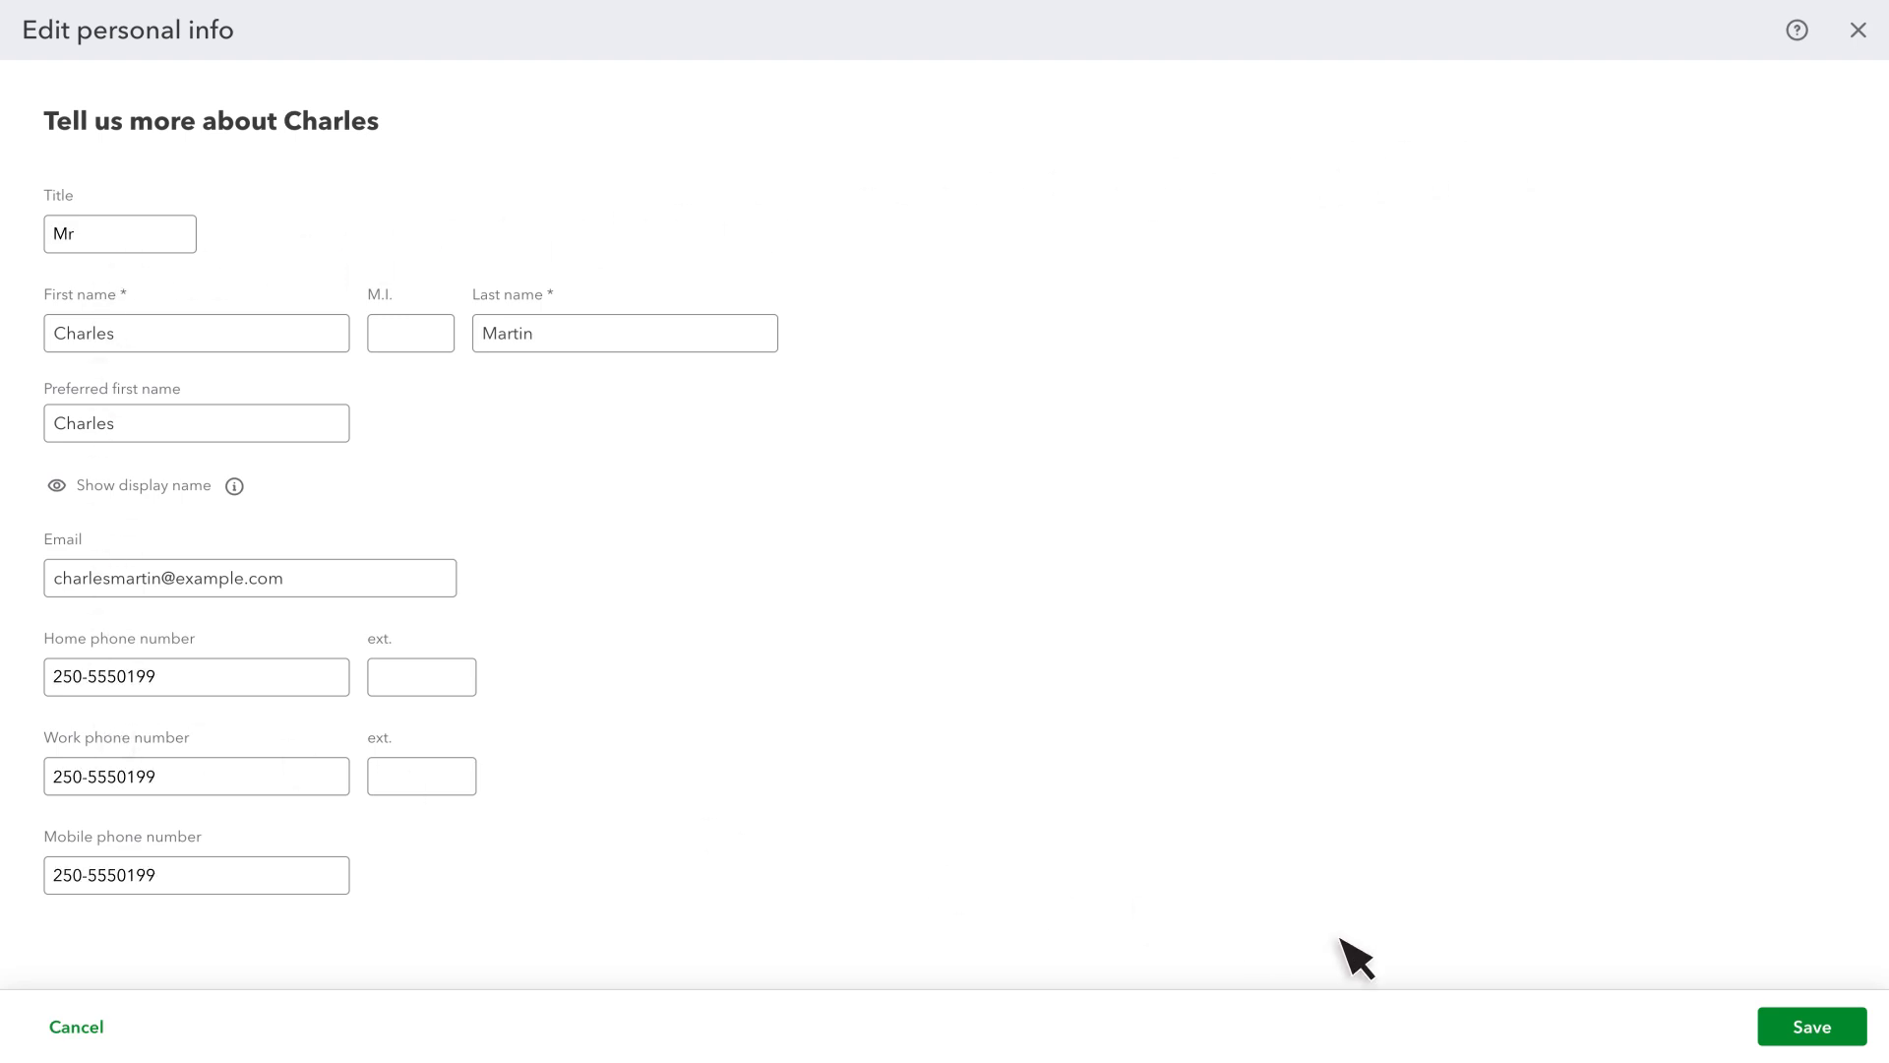
{"action": "left_click", "coordinate": [1814, 1031]}
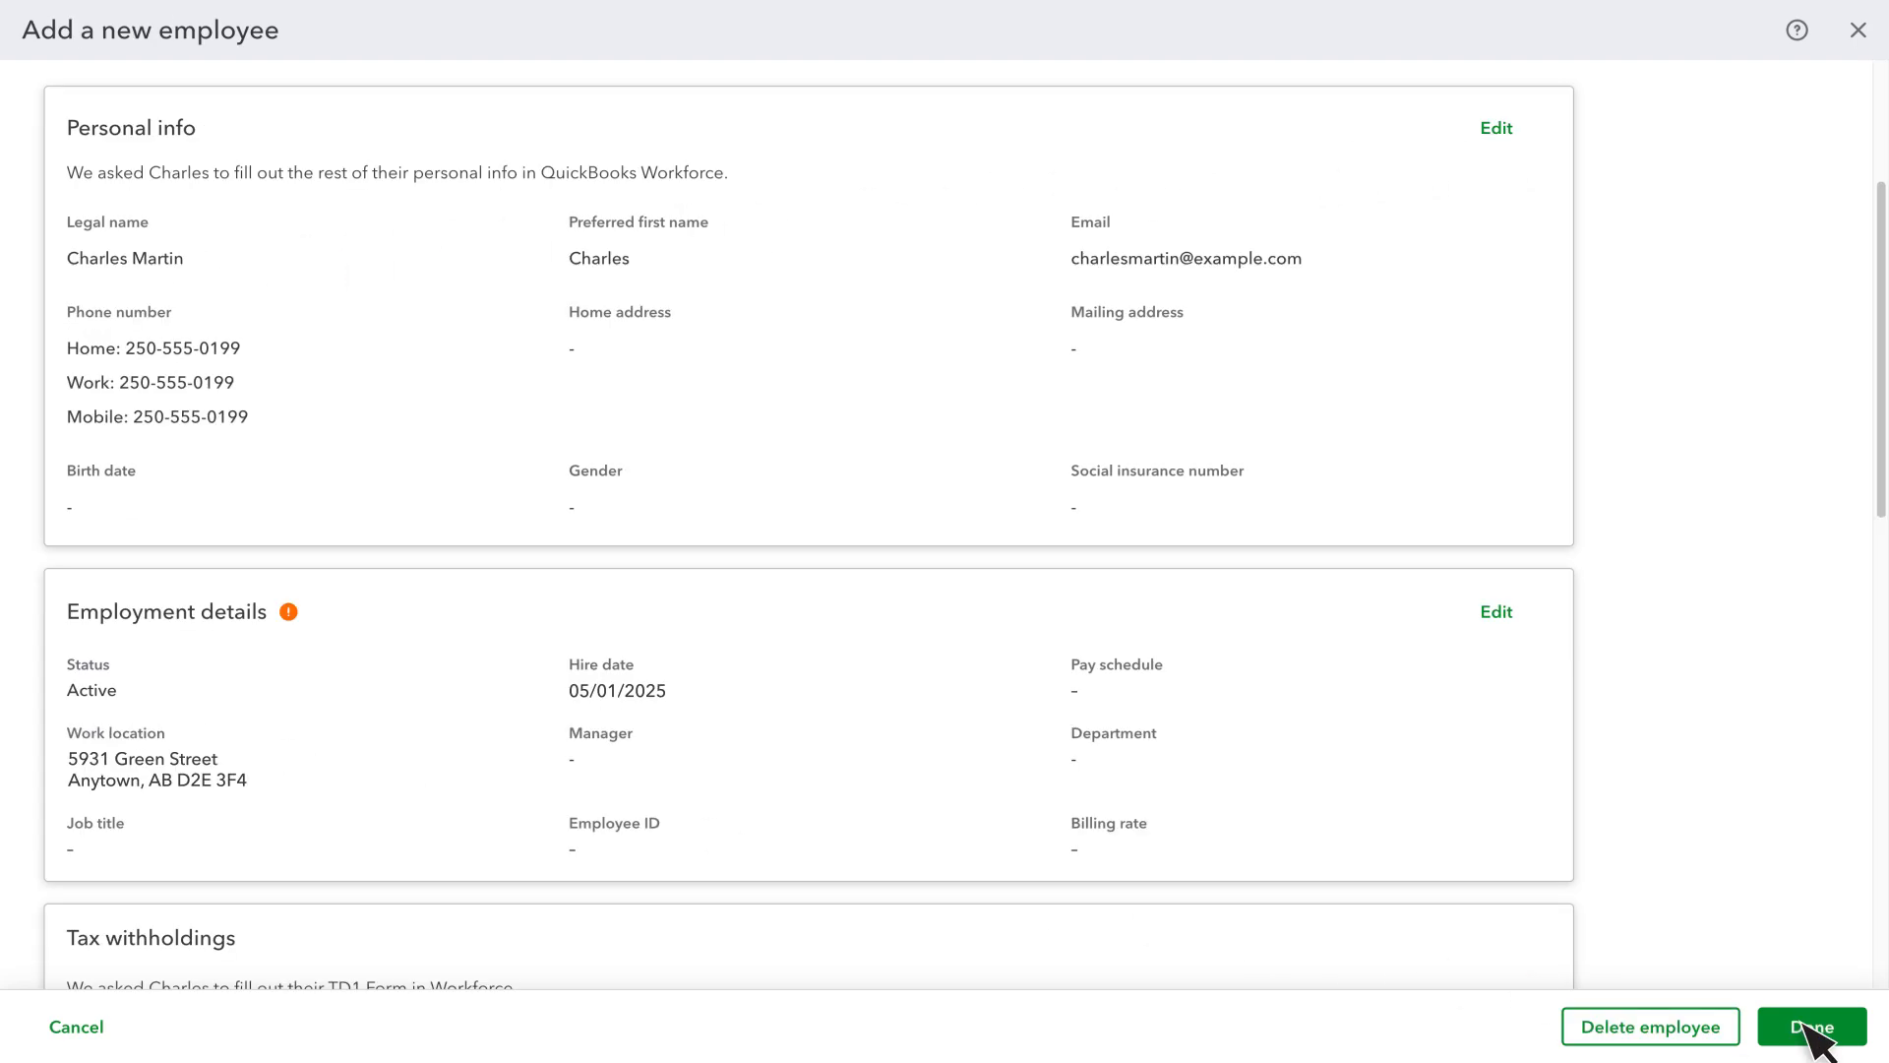
- Add a weekly pay schedule named Every Friday with next payday 05/16/2025 and pay period end 05/14/2025 in the employment details
{"action": "left_click", "coordinate": [1498, 612]}
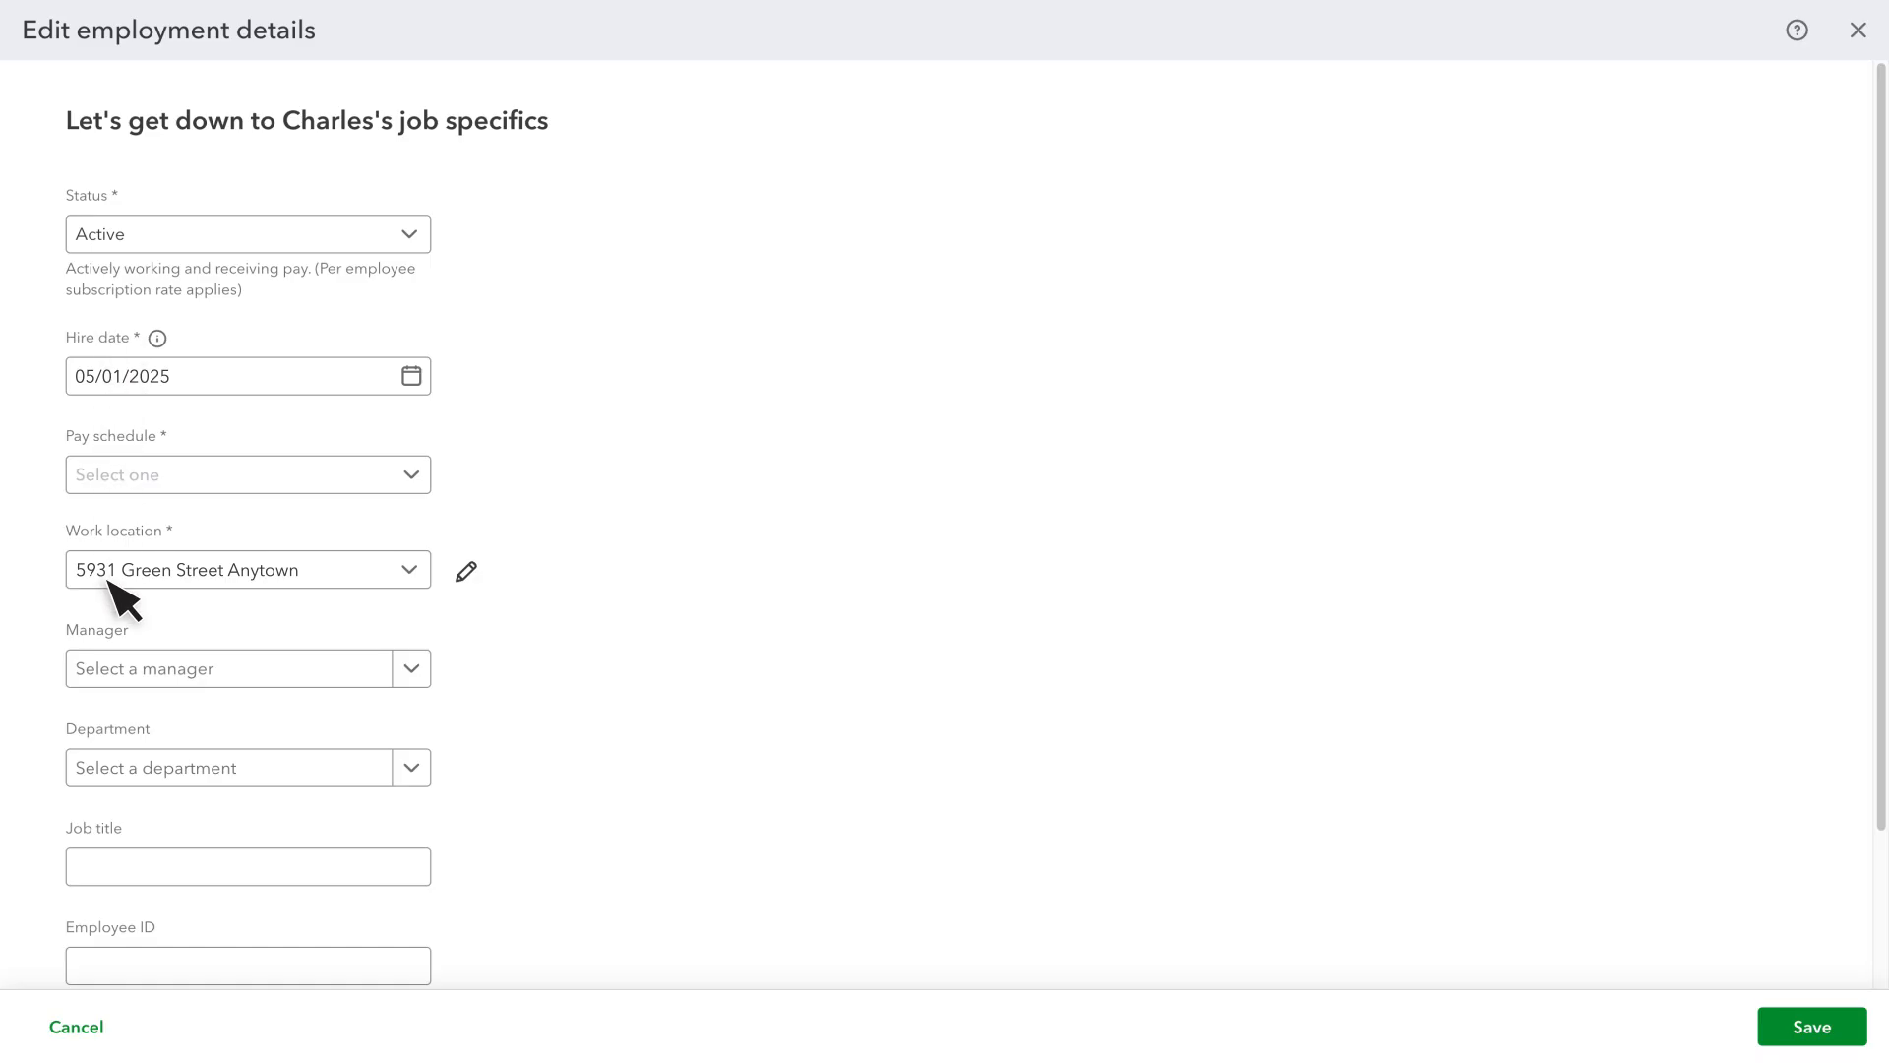
{"action": "left_click", "coordinate": [112, 486]}
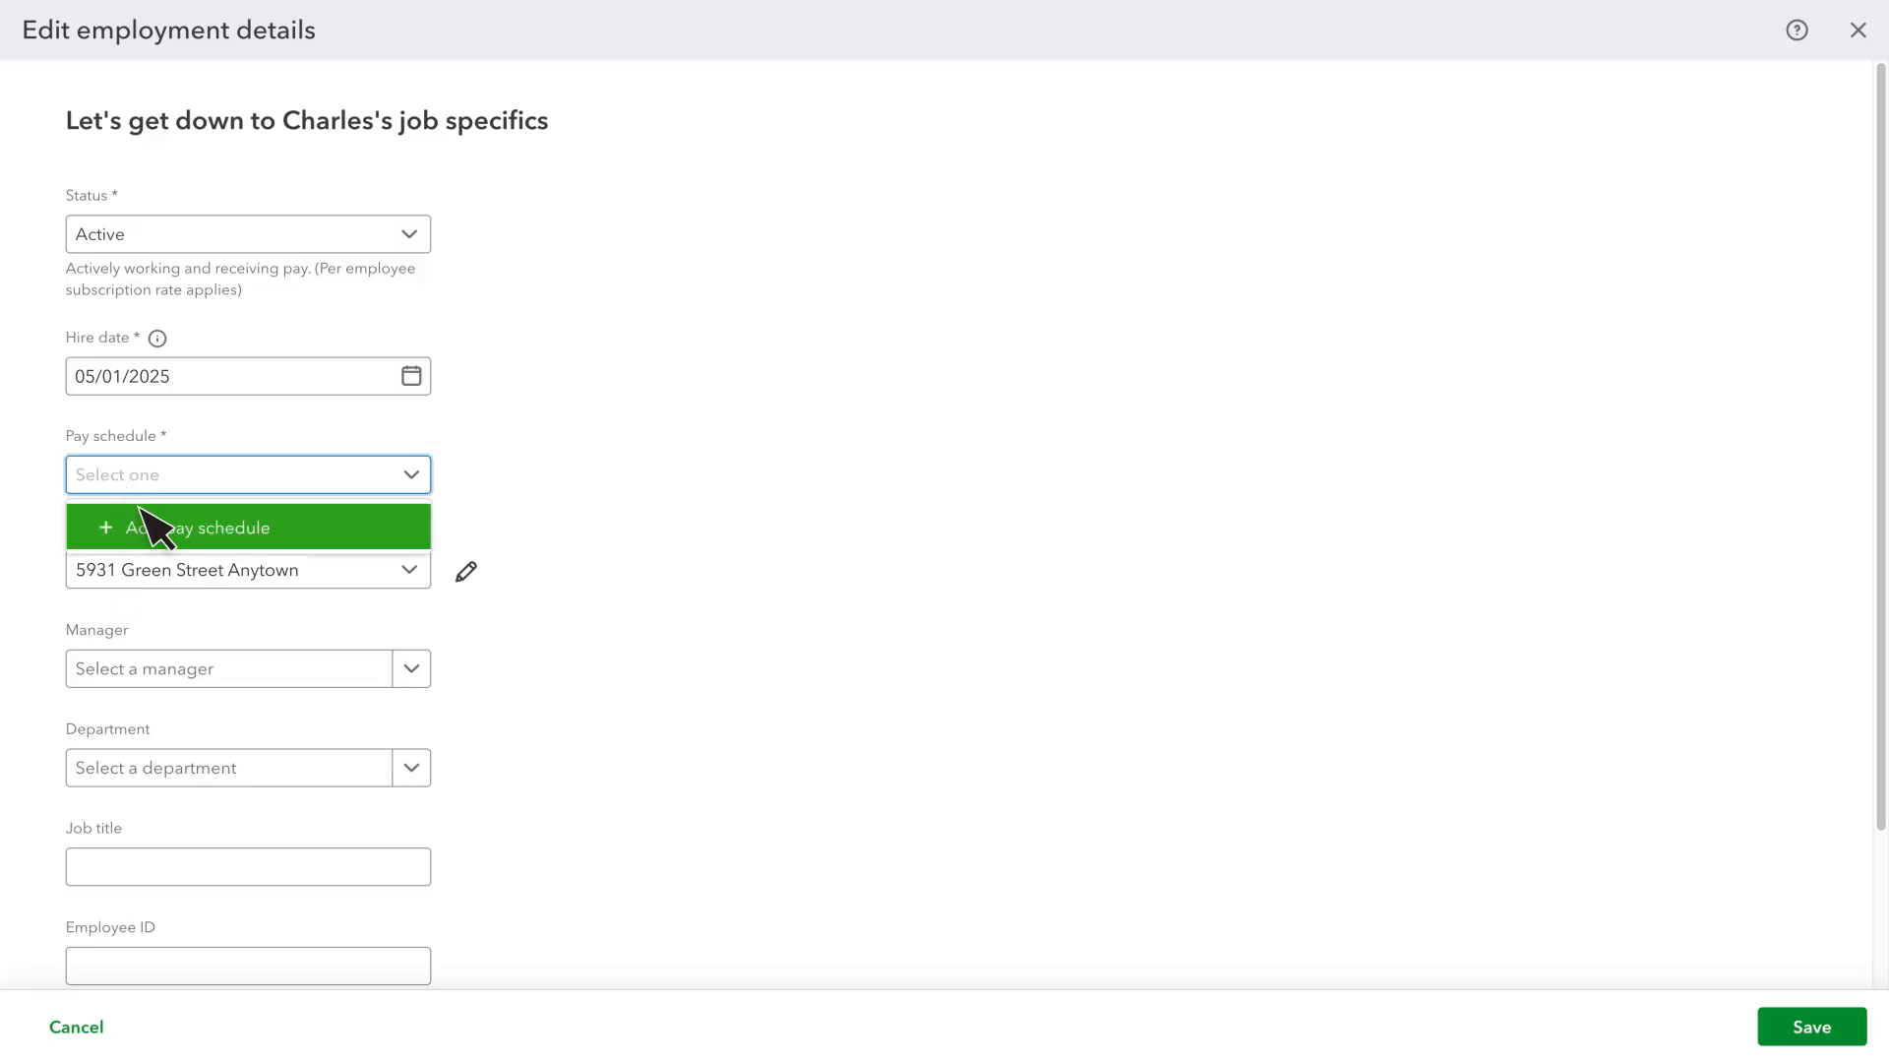
{"action": "left_click", "coordinate": [163, 532]}
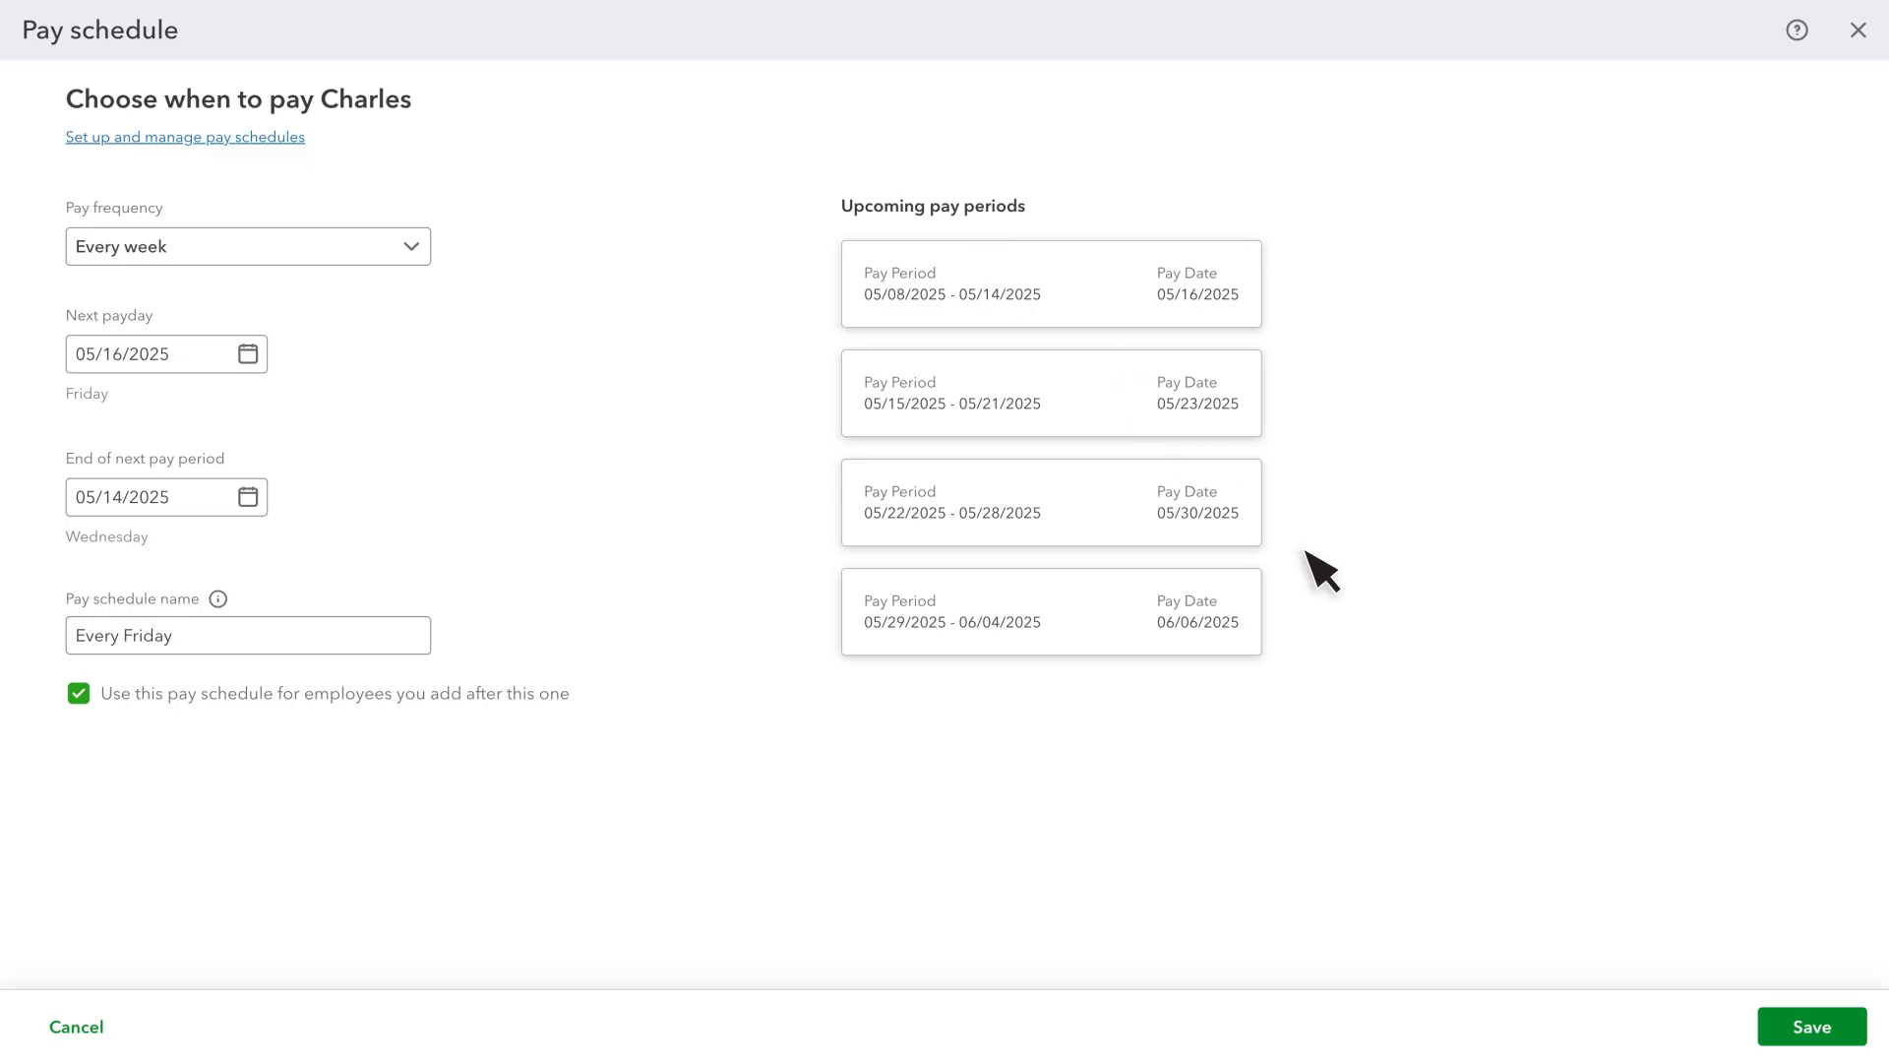
{"action": "left_click", "coordinate": [1813, 1029]}
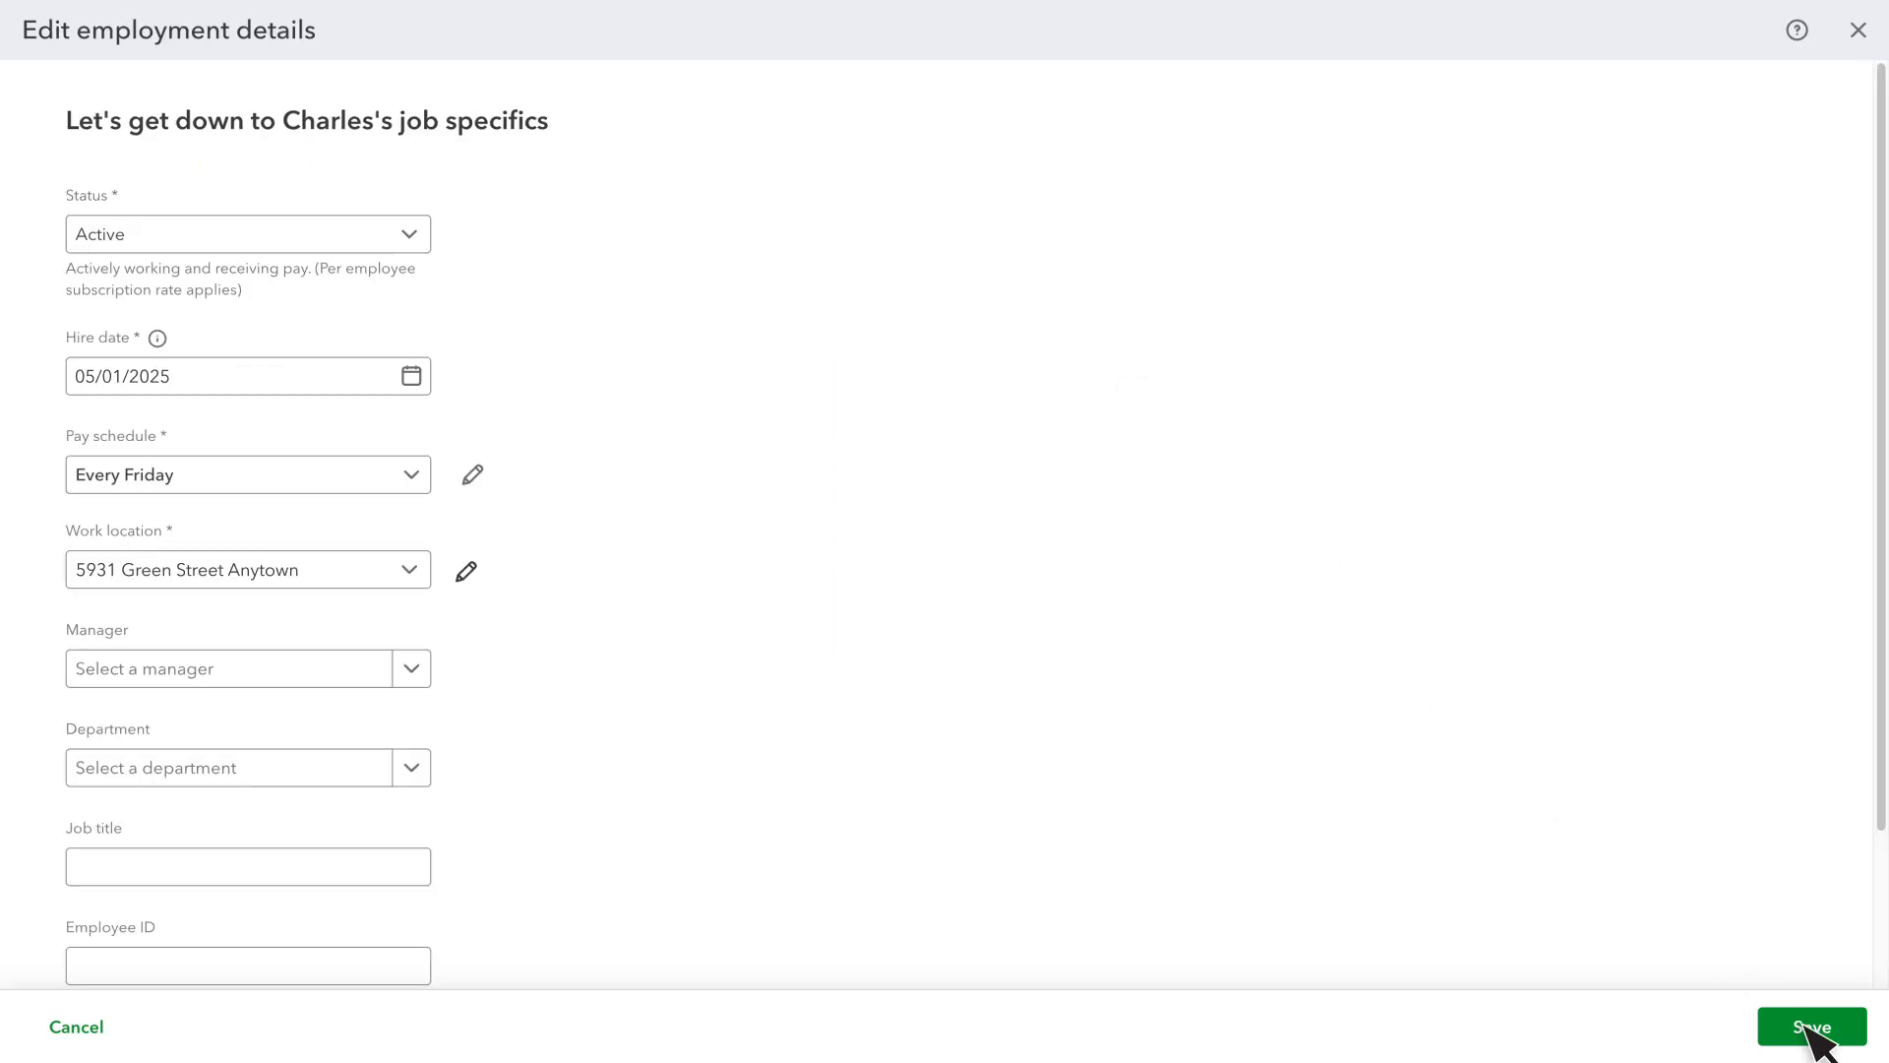
- Review the work location choices, keep the assigned location, and save the employment details
{"action": "left_click", "coordinate": [297, 572]}
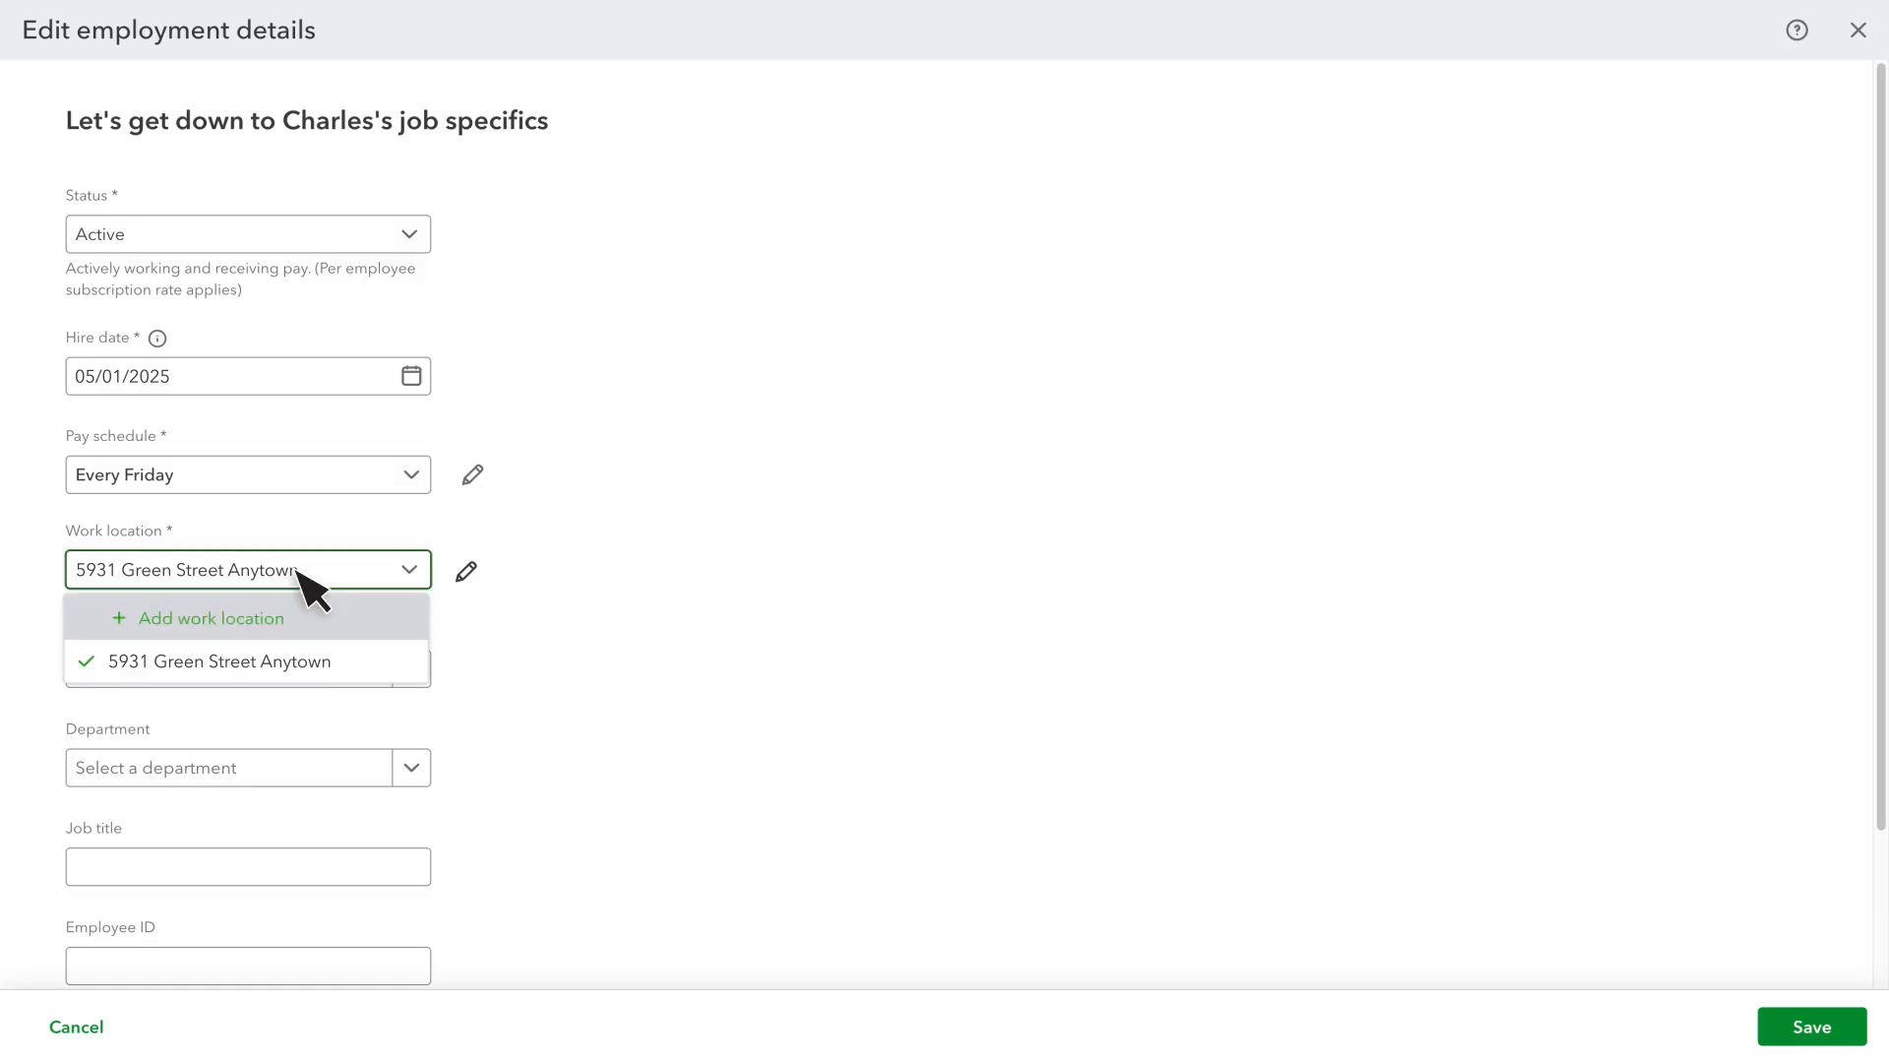
{"action": "left_click", "coordinate": [300, 574]}
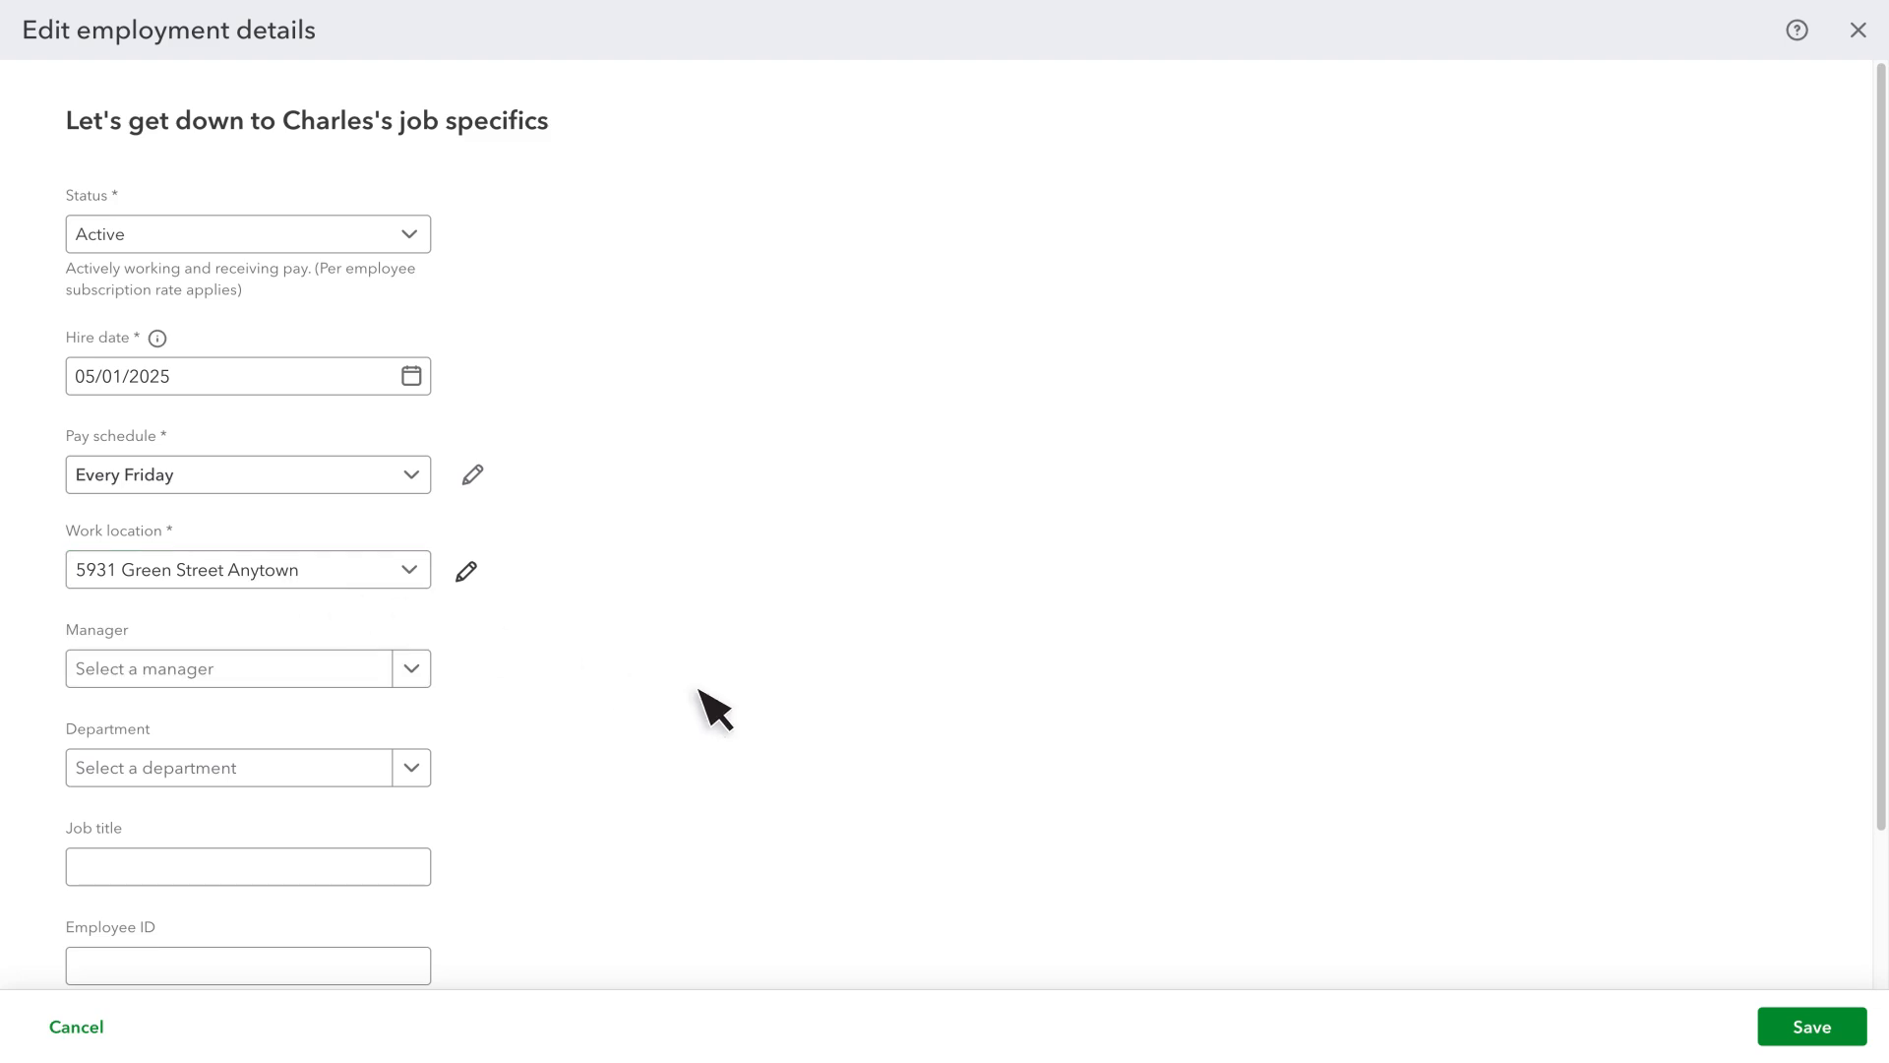
{"action": "left_click", "coordinate": [1812, 1026]}
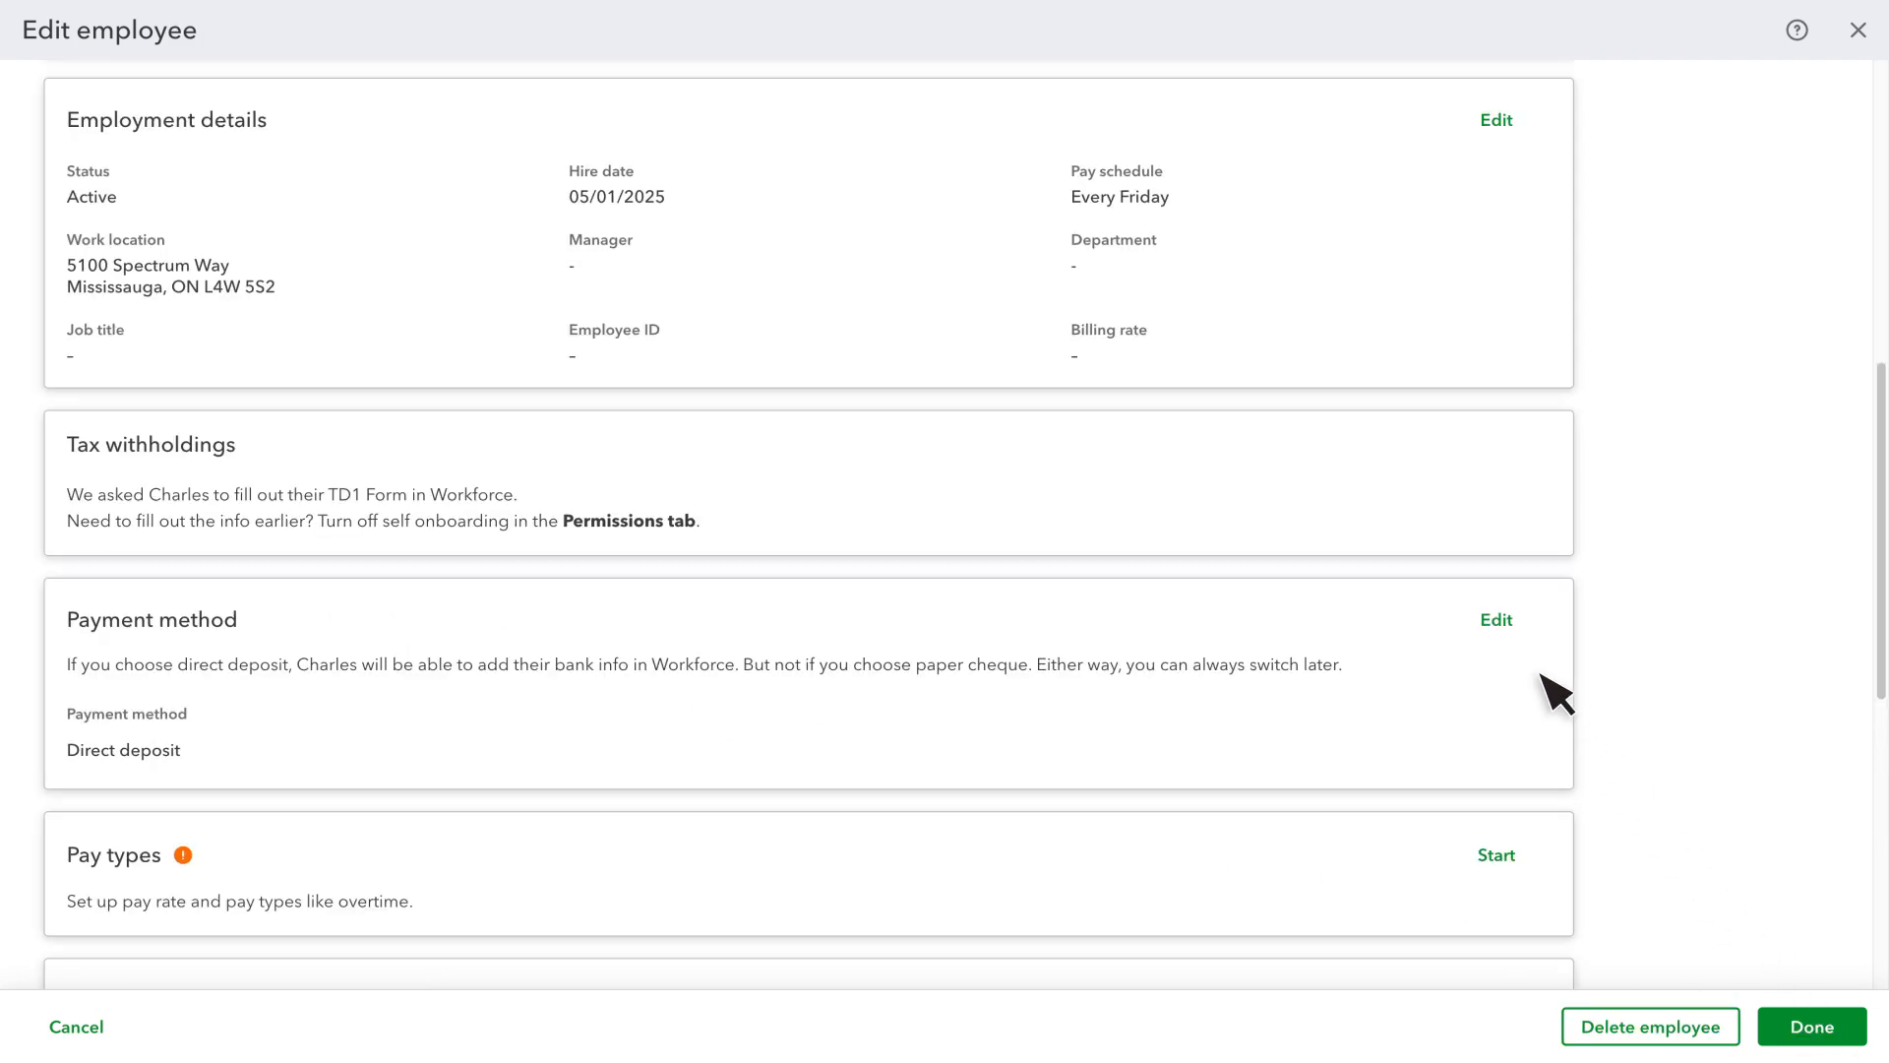
- Change the employee's payment method to Paper cheque and save it
{"action": "left_click", "coordinate": [1497, 620]}
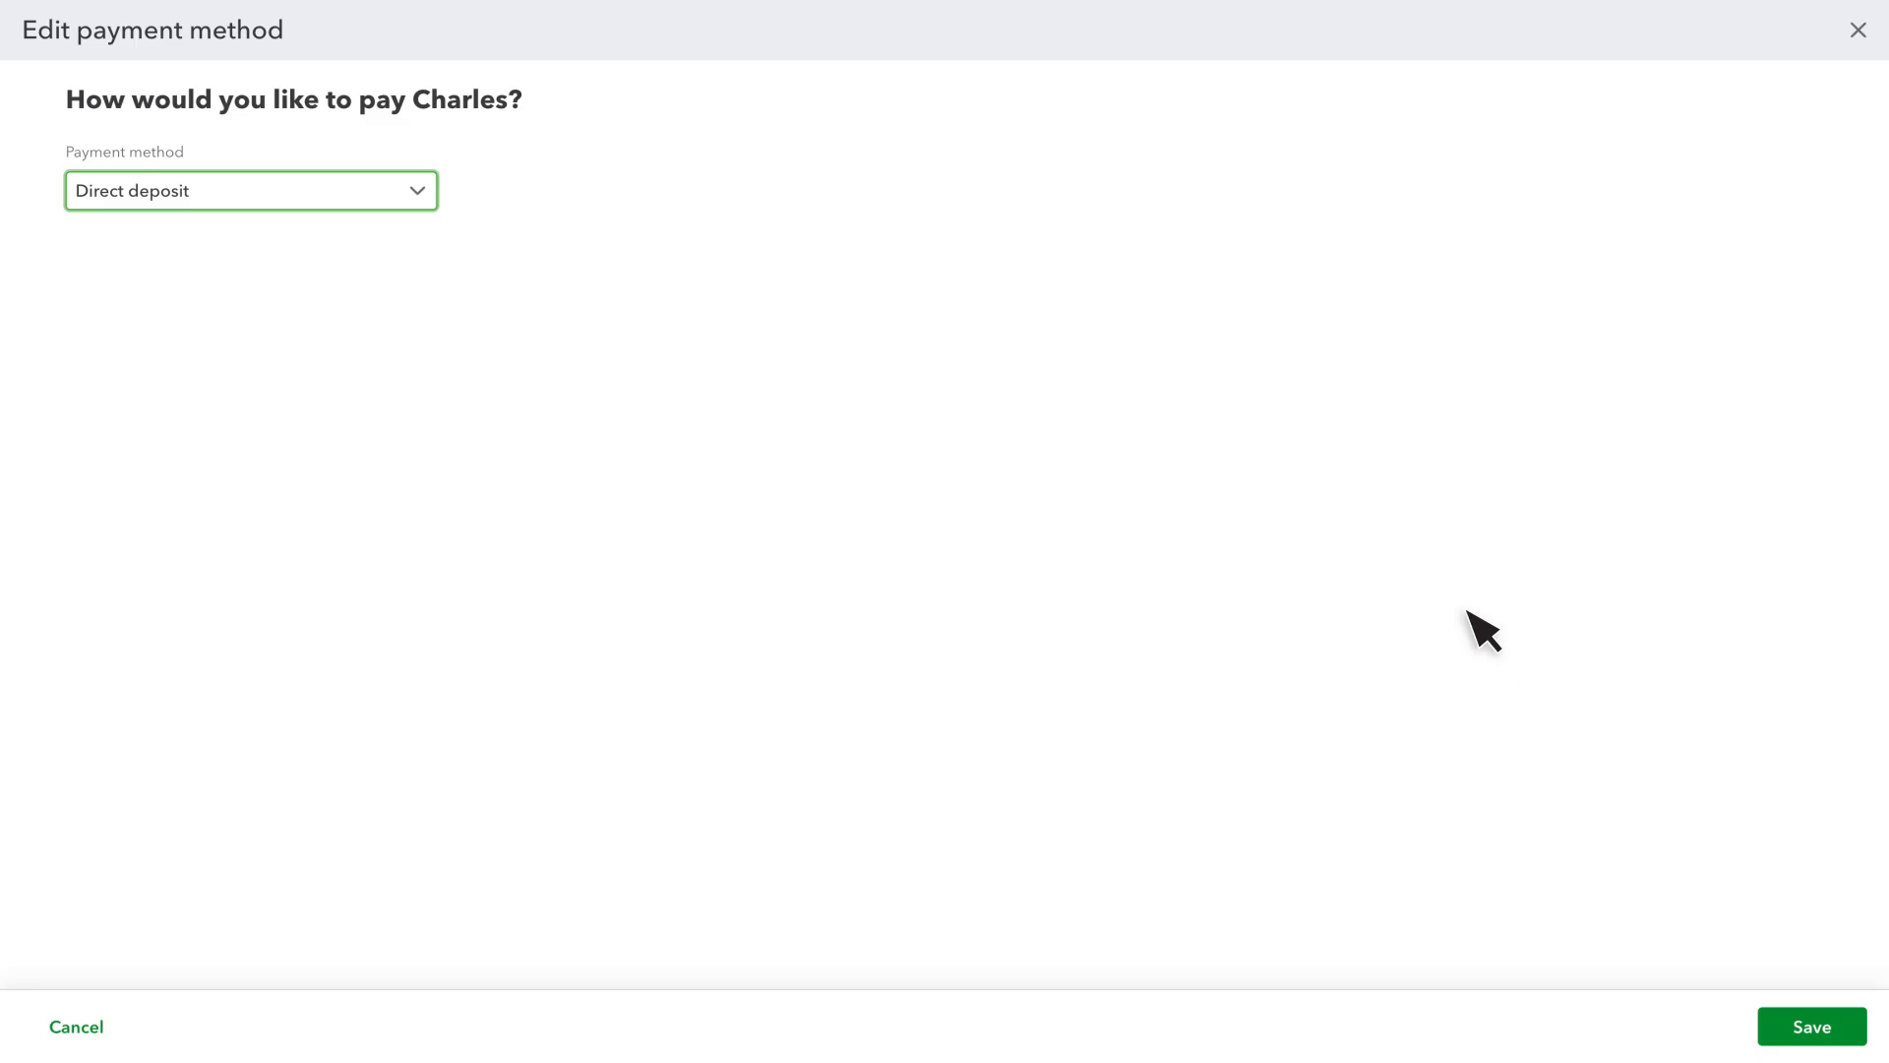
{"action": "left_click", "coordinate": [176, 192]}
{"action": "left_click", "coordinate": [175, 240]}
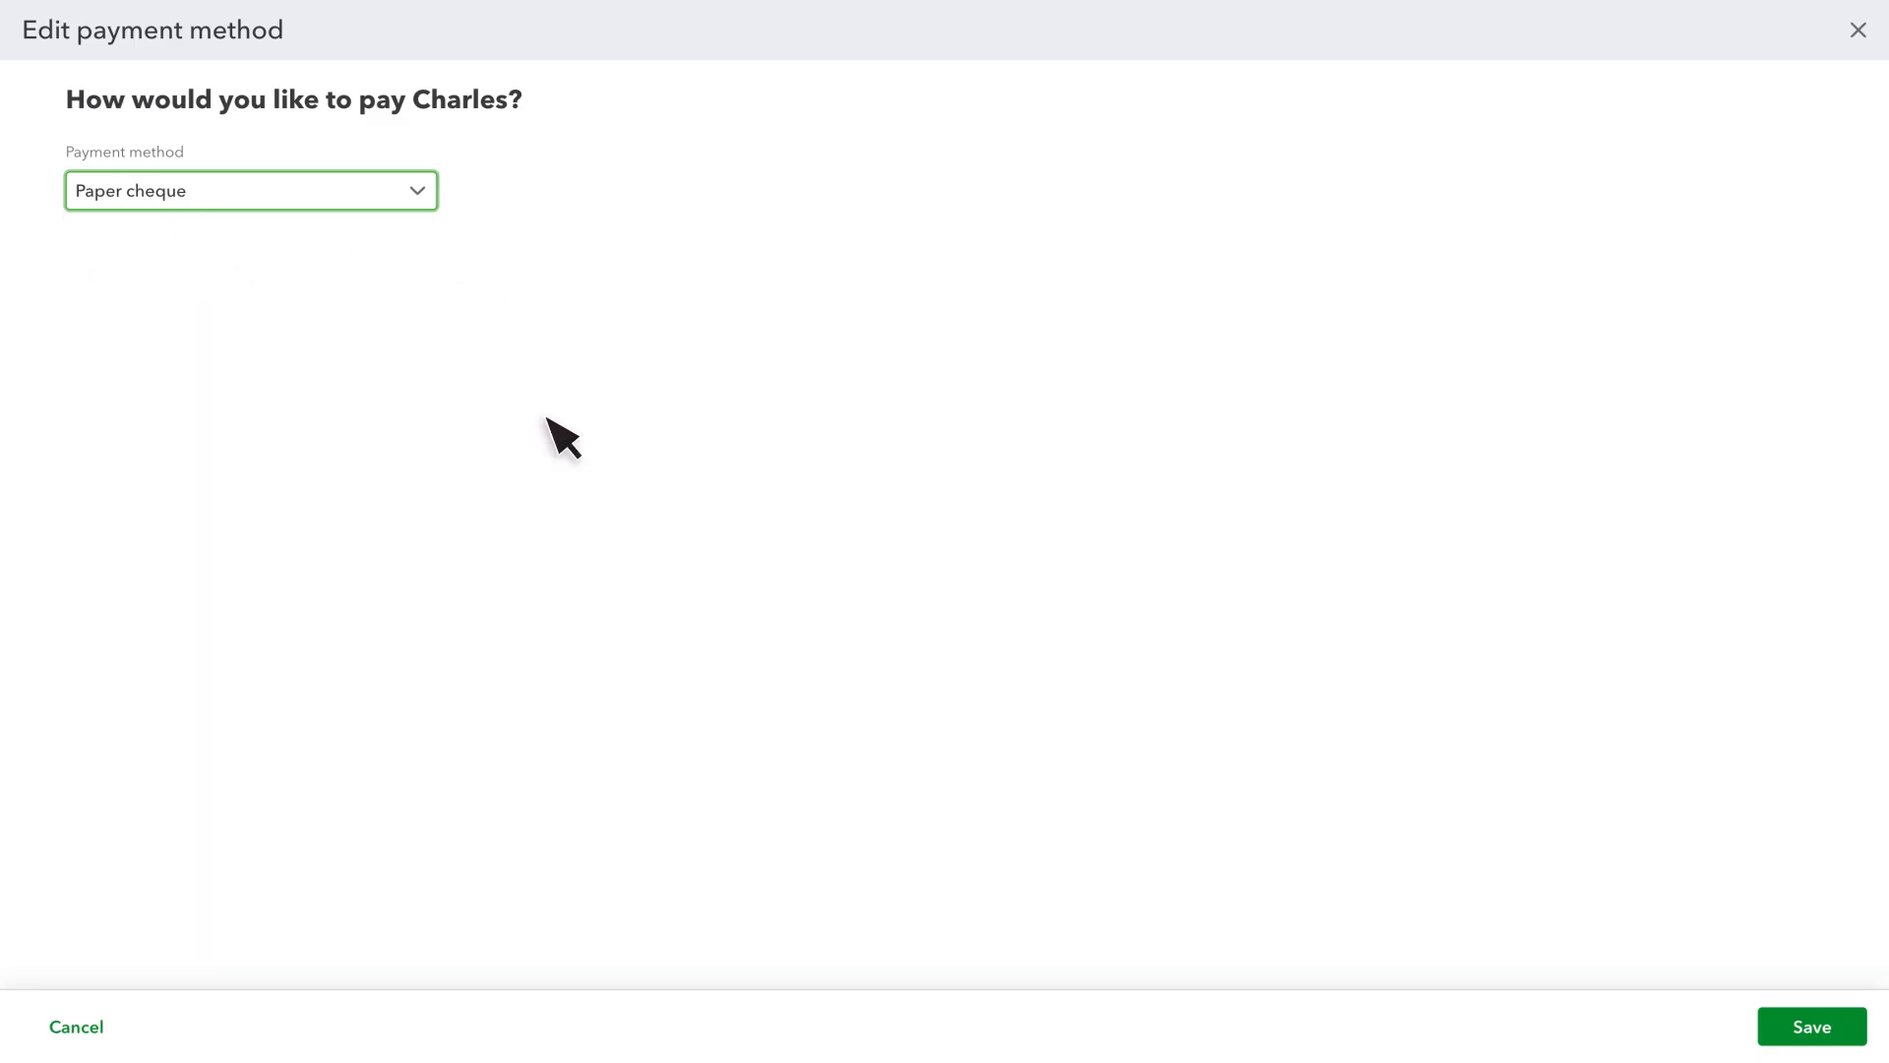
{"action": "left_click", "coordinate": [1825, 1041]}
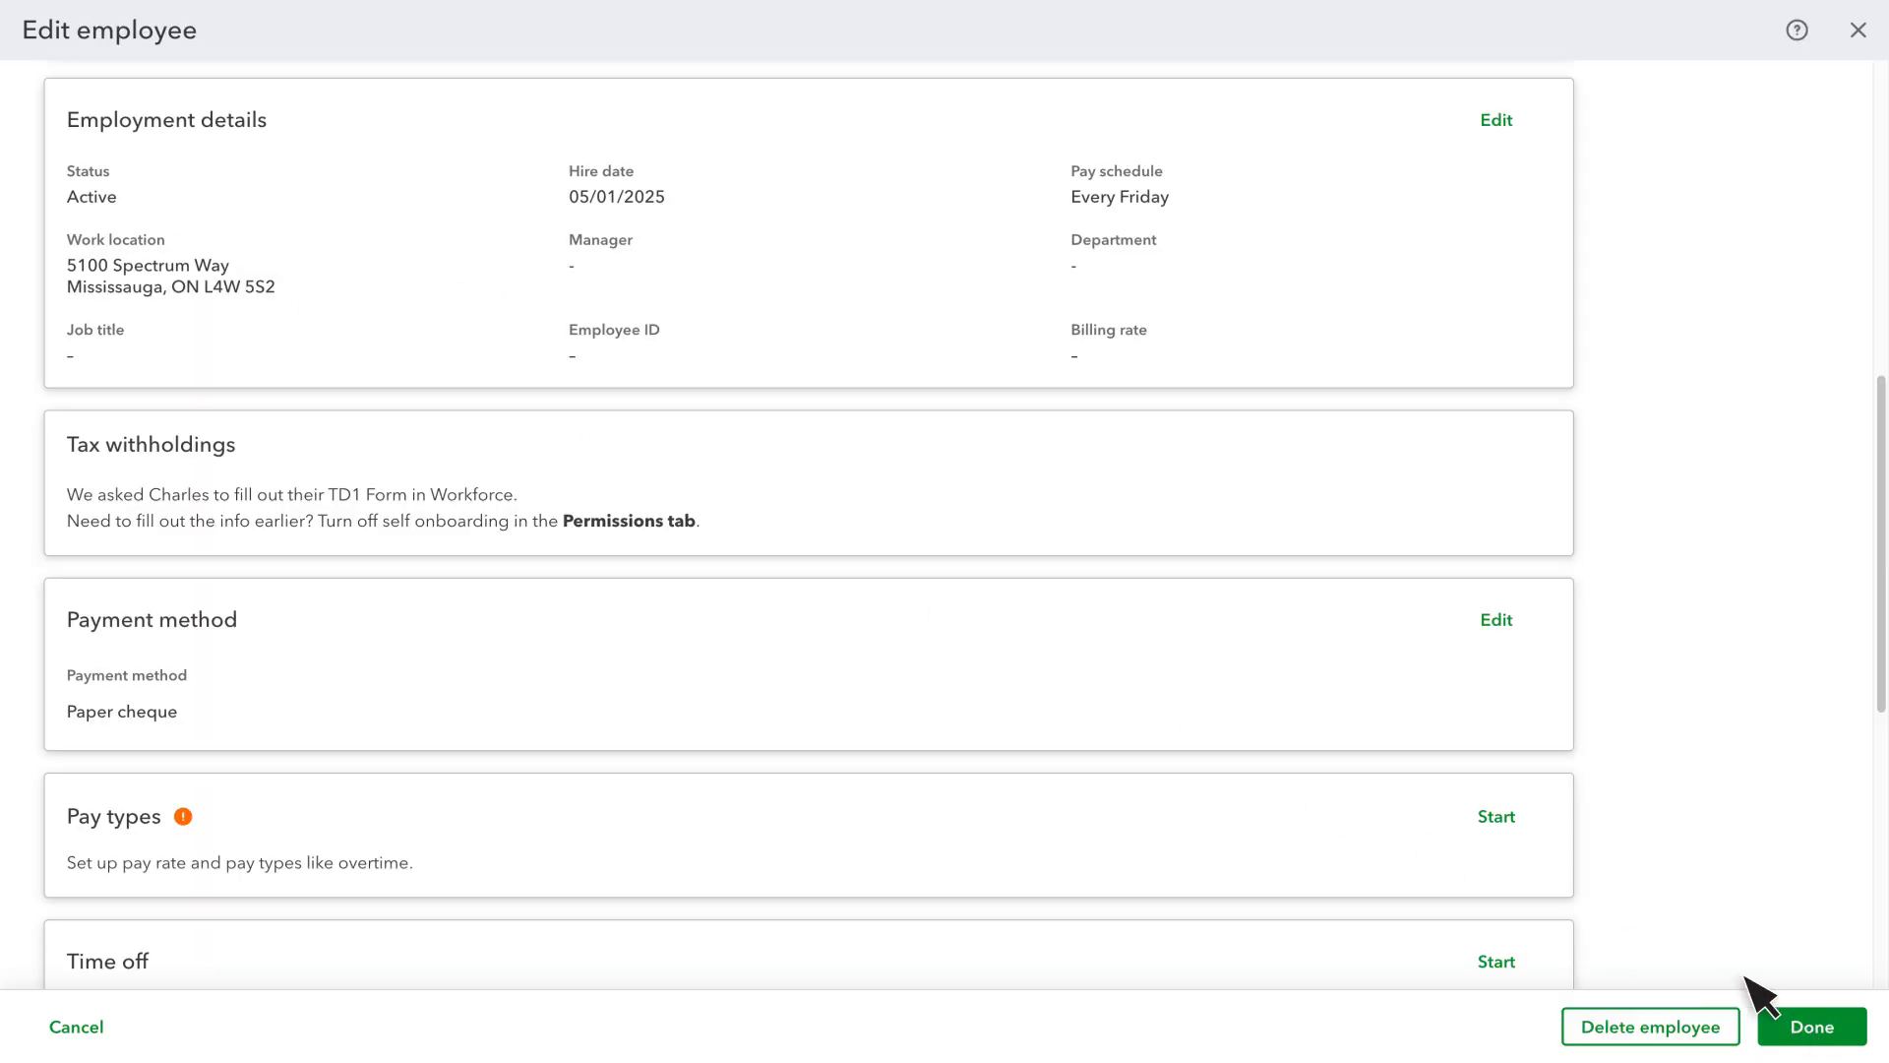
- Set up the employee's pay types with Hourly pay at a rate of $25 per hour and save them
{"action": "left_click", "coordinate": [1497, 817]}
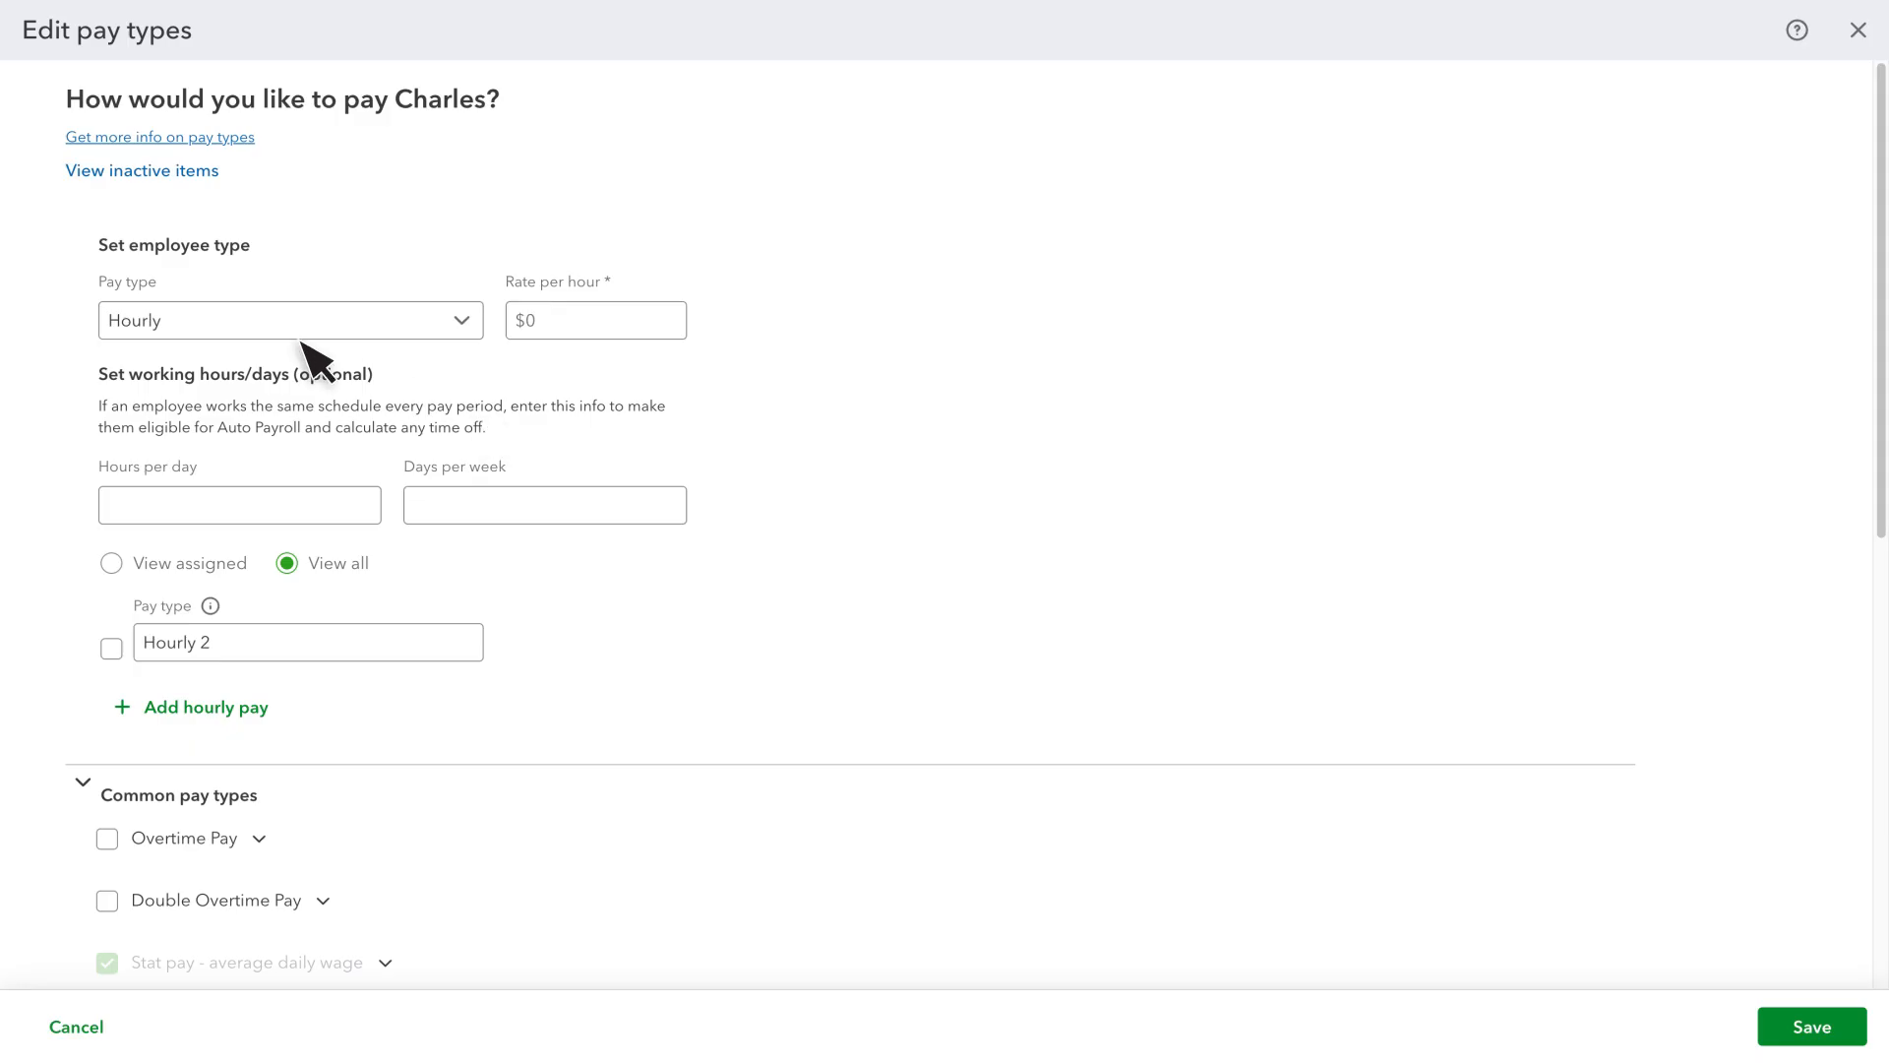
{"action": "left_click", "coordinate": [229, 317]}
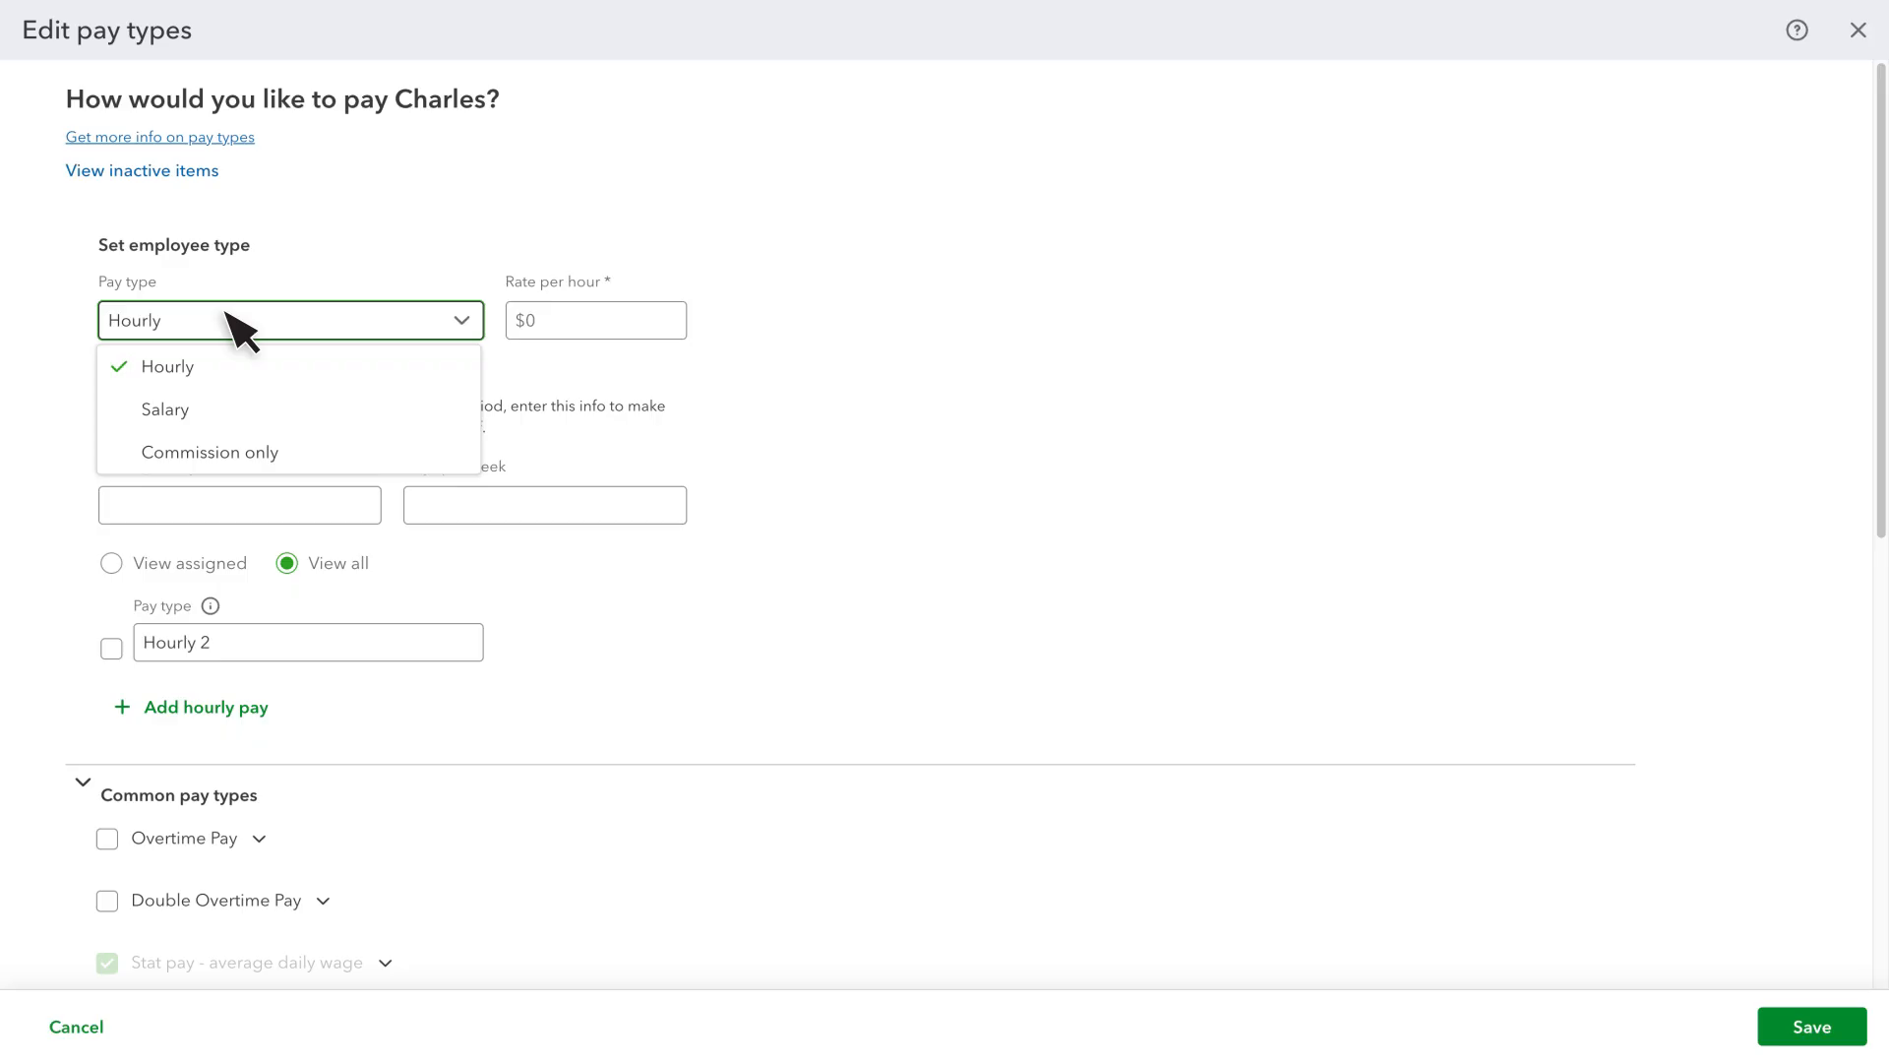
{"action": "left_click", "coordinate": [229, 316]}
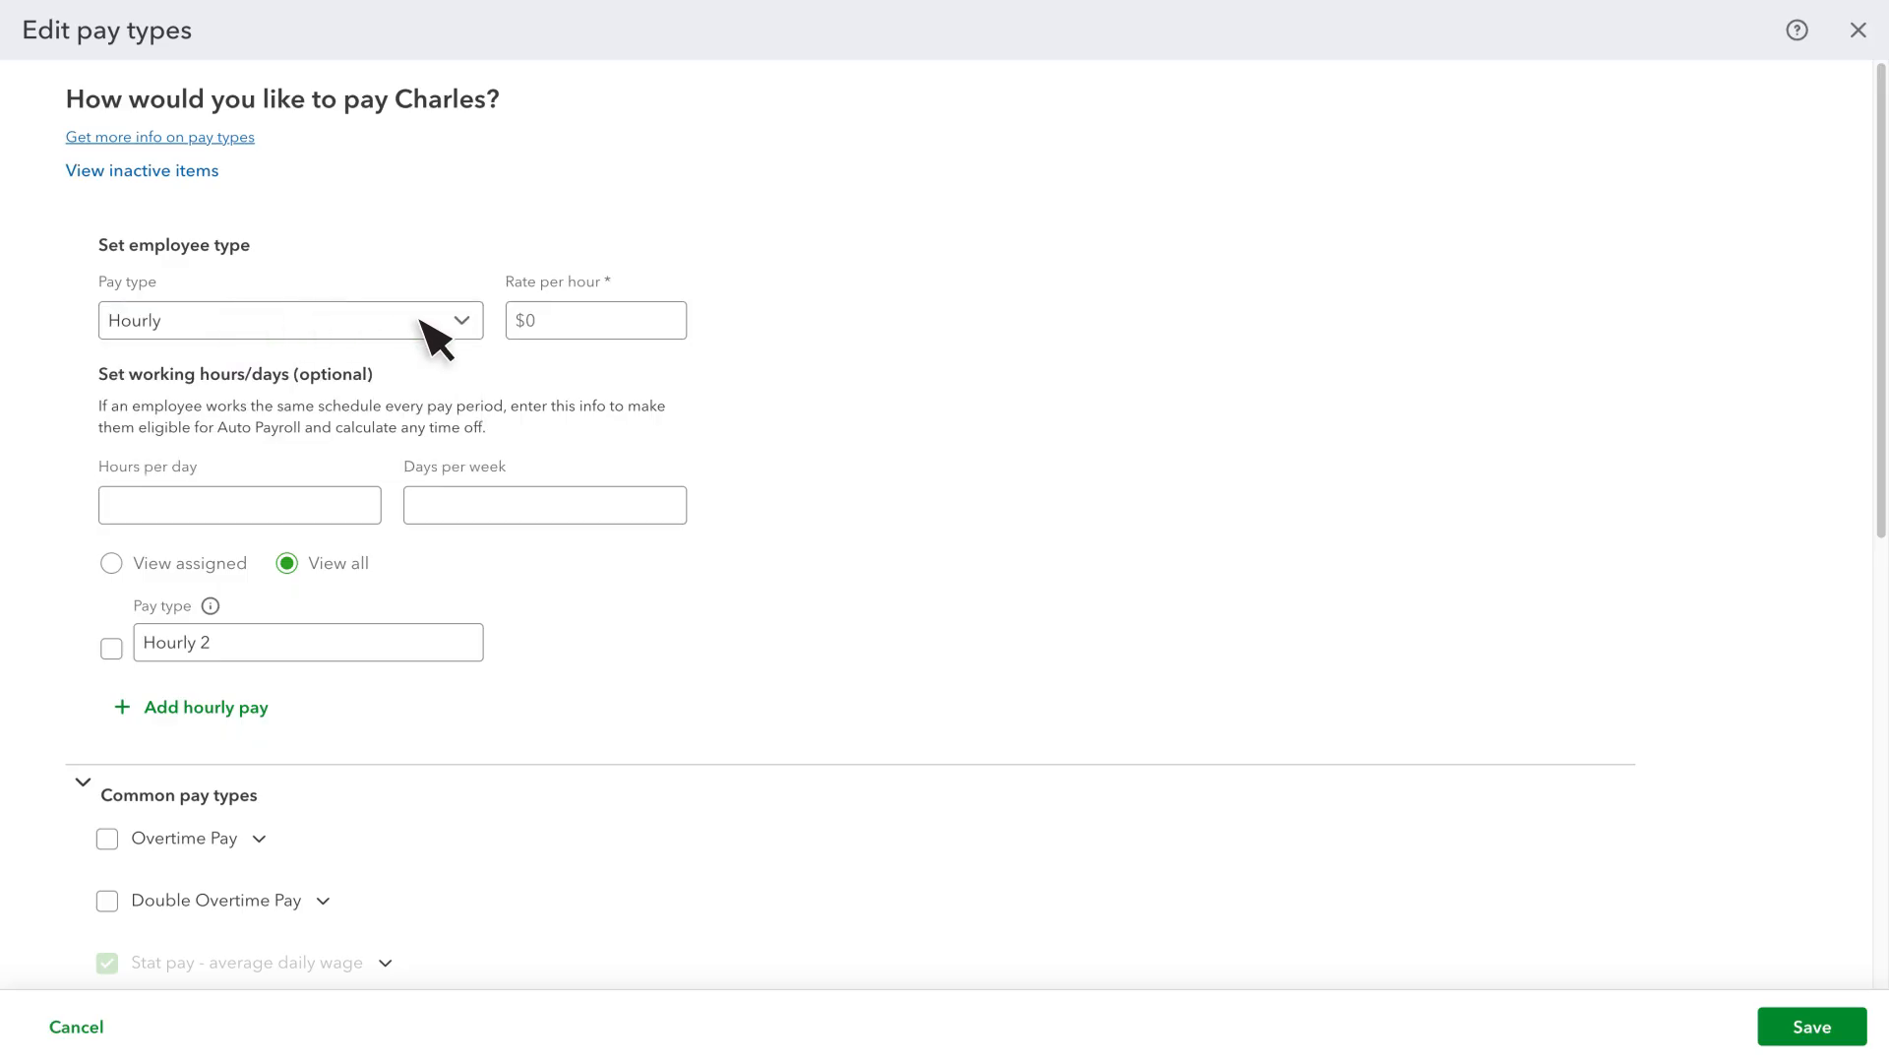
{"action": "left_click", "coordinate": [561, 330]}
{"action": "type", "text": "25"}
{"action": "scroll", "coordinate": [531, 315], "scroll_direction": "down", "scroll_amount": 7}
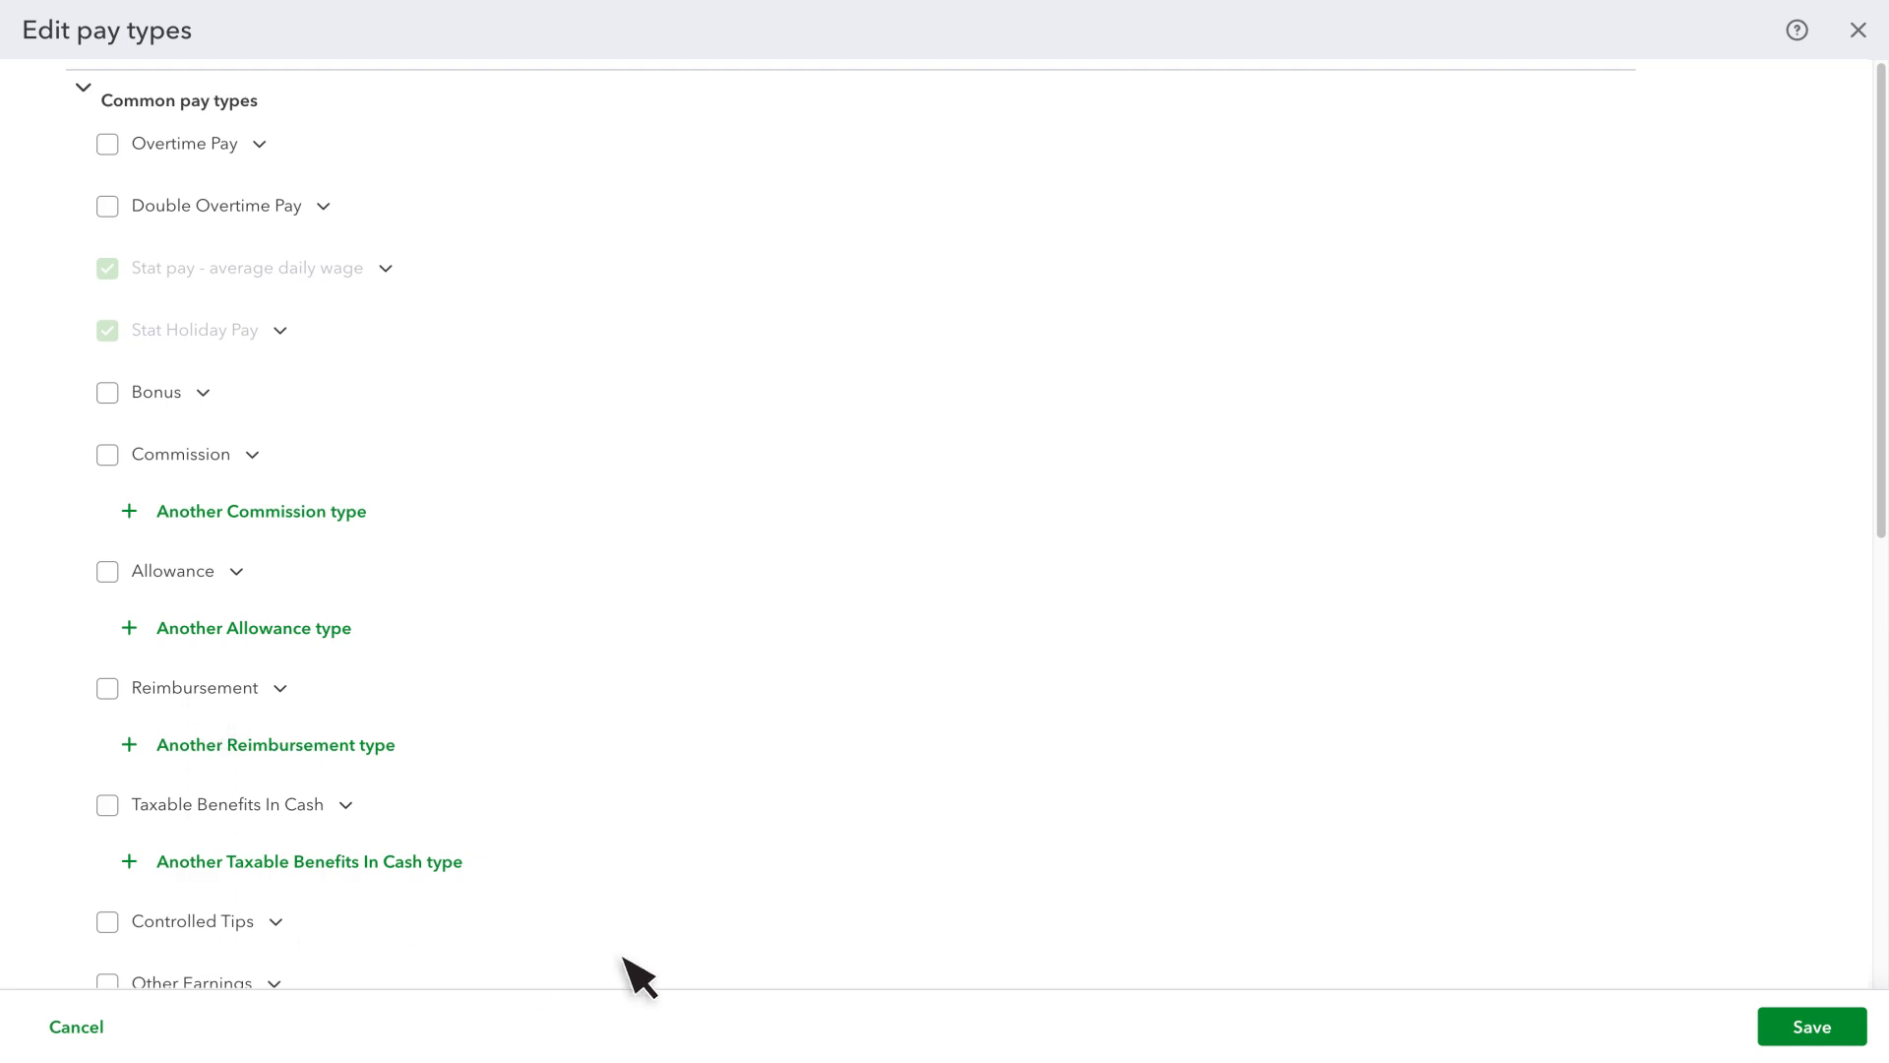
{"action": "left_click", "coordinate": [1808, 1029]}
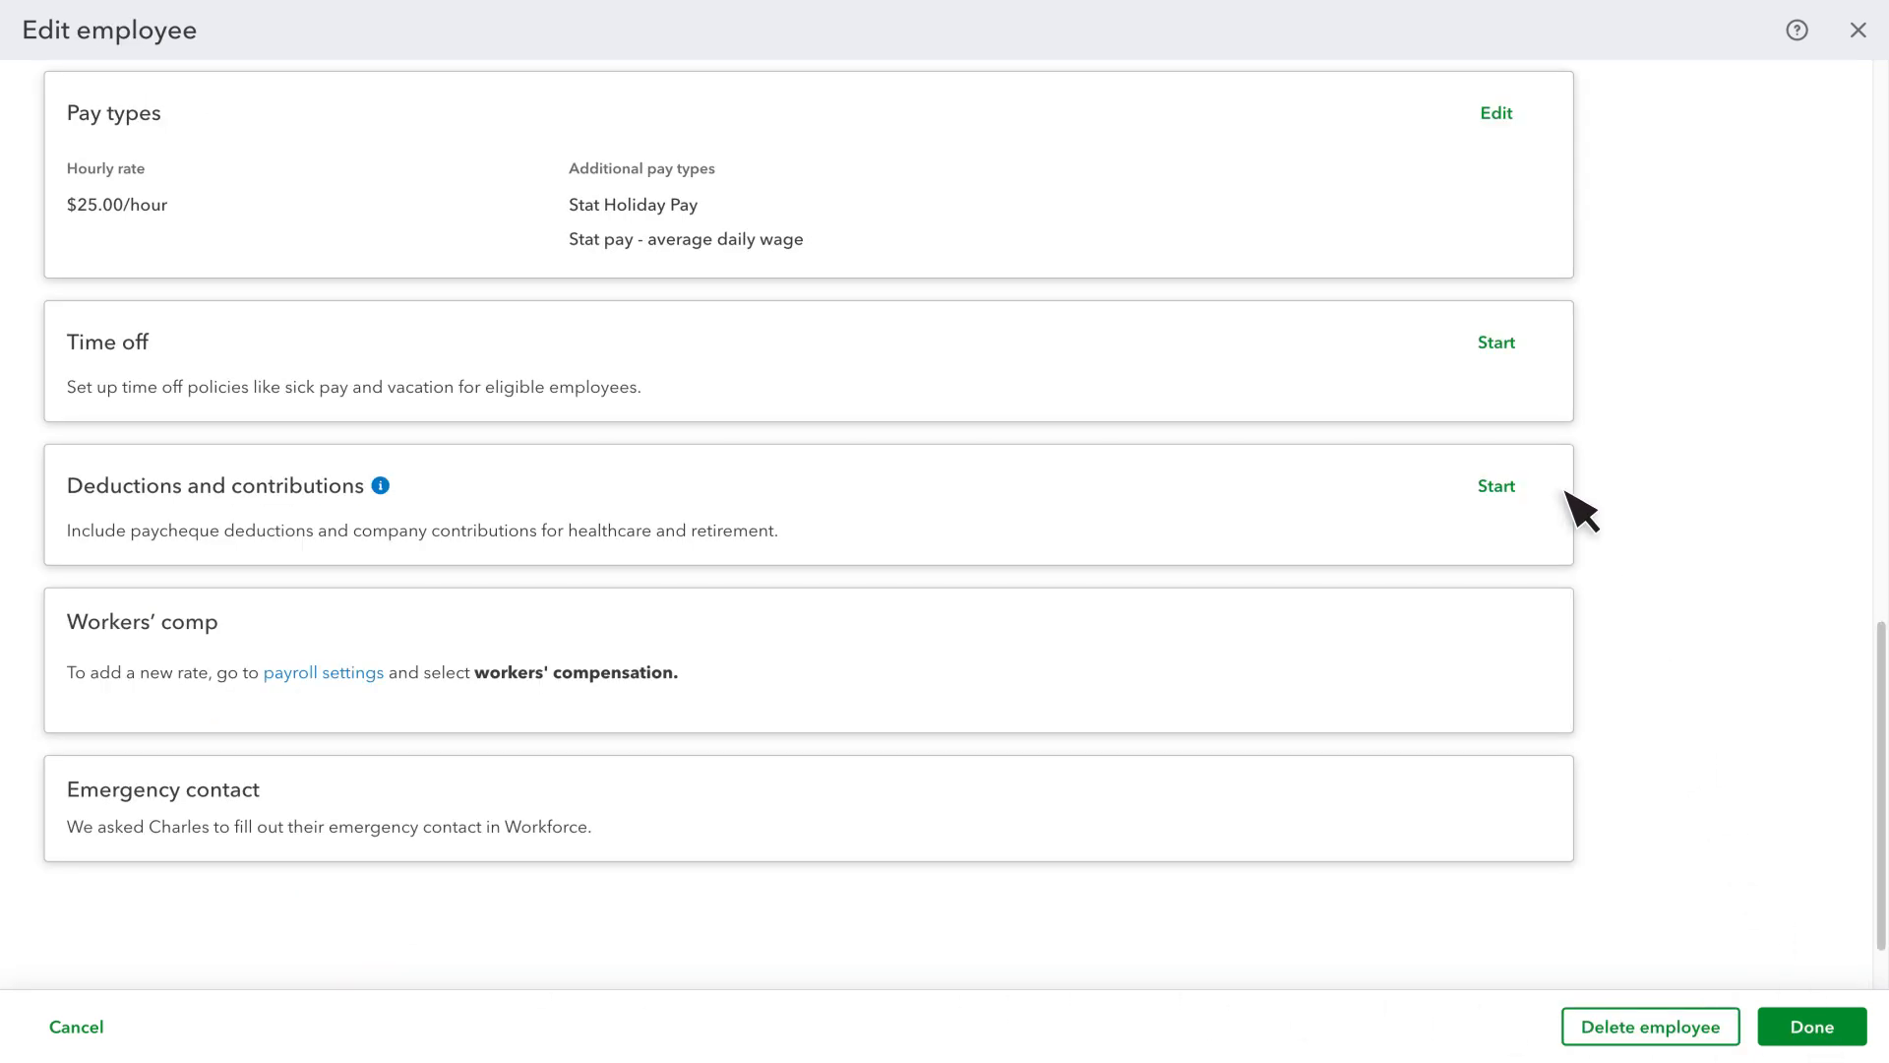
- Assign the 4.00% Paid out each pay period vacation policy to the employee and save the time off settings
{"action": "left_click", "coordinate": [1497, 340]}
{"action": "left_click", "coordinate": [263, 219]}
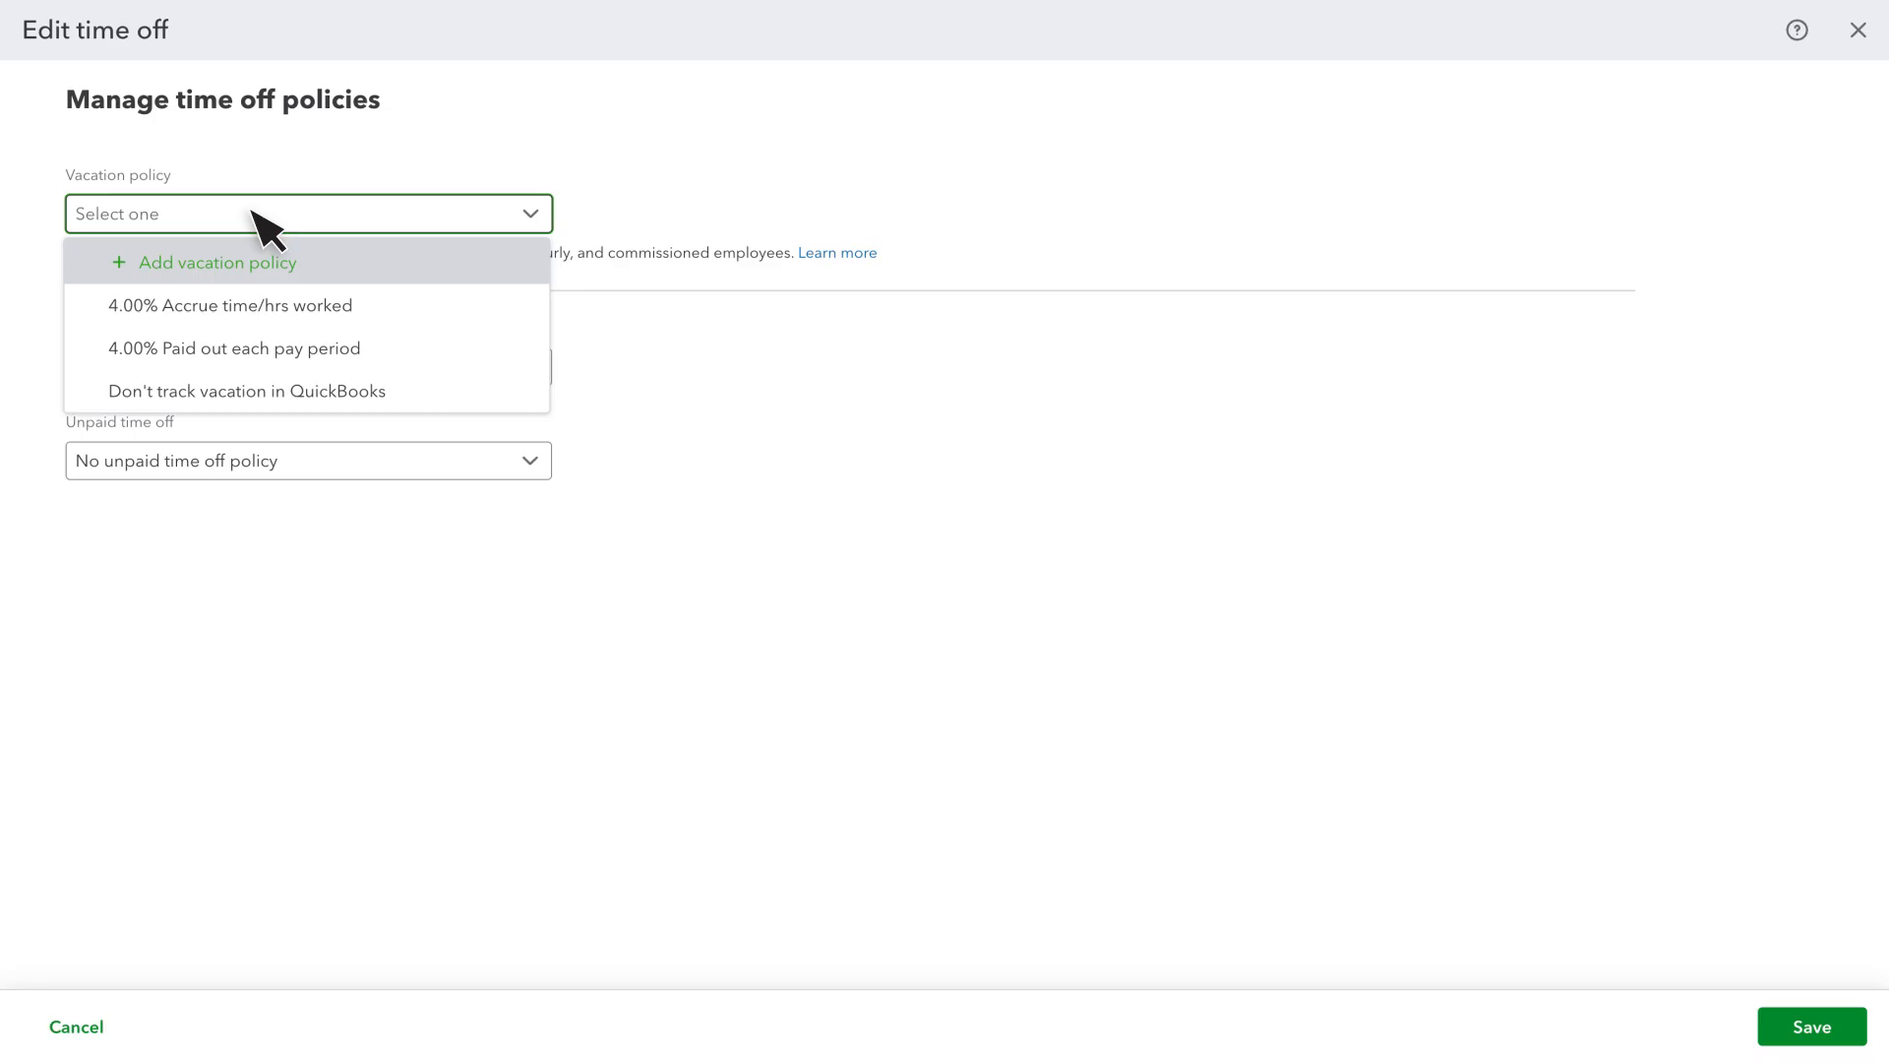
{"action": "left_click", "coordinate": [254, 351]}
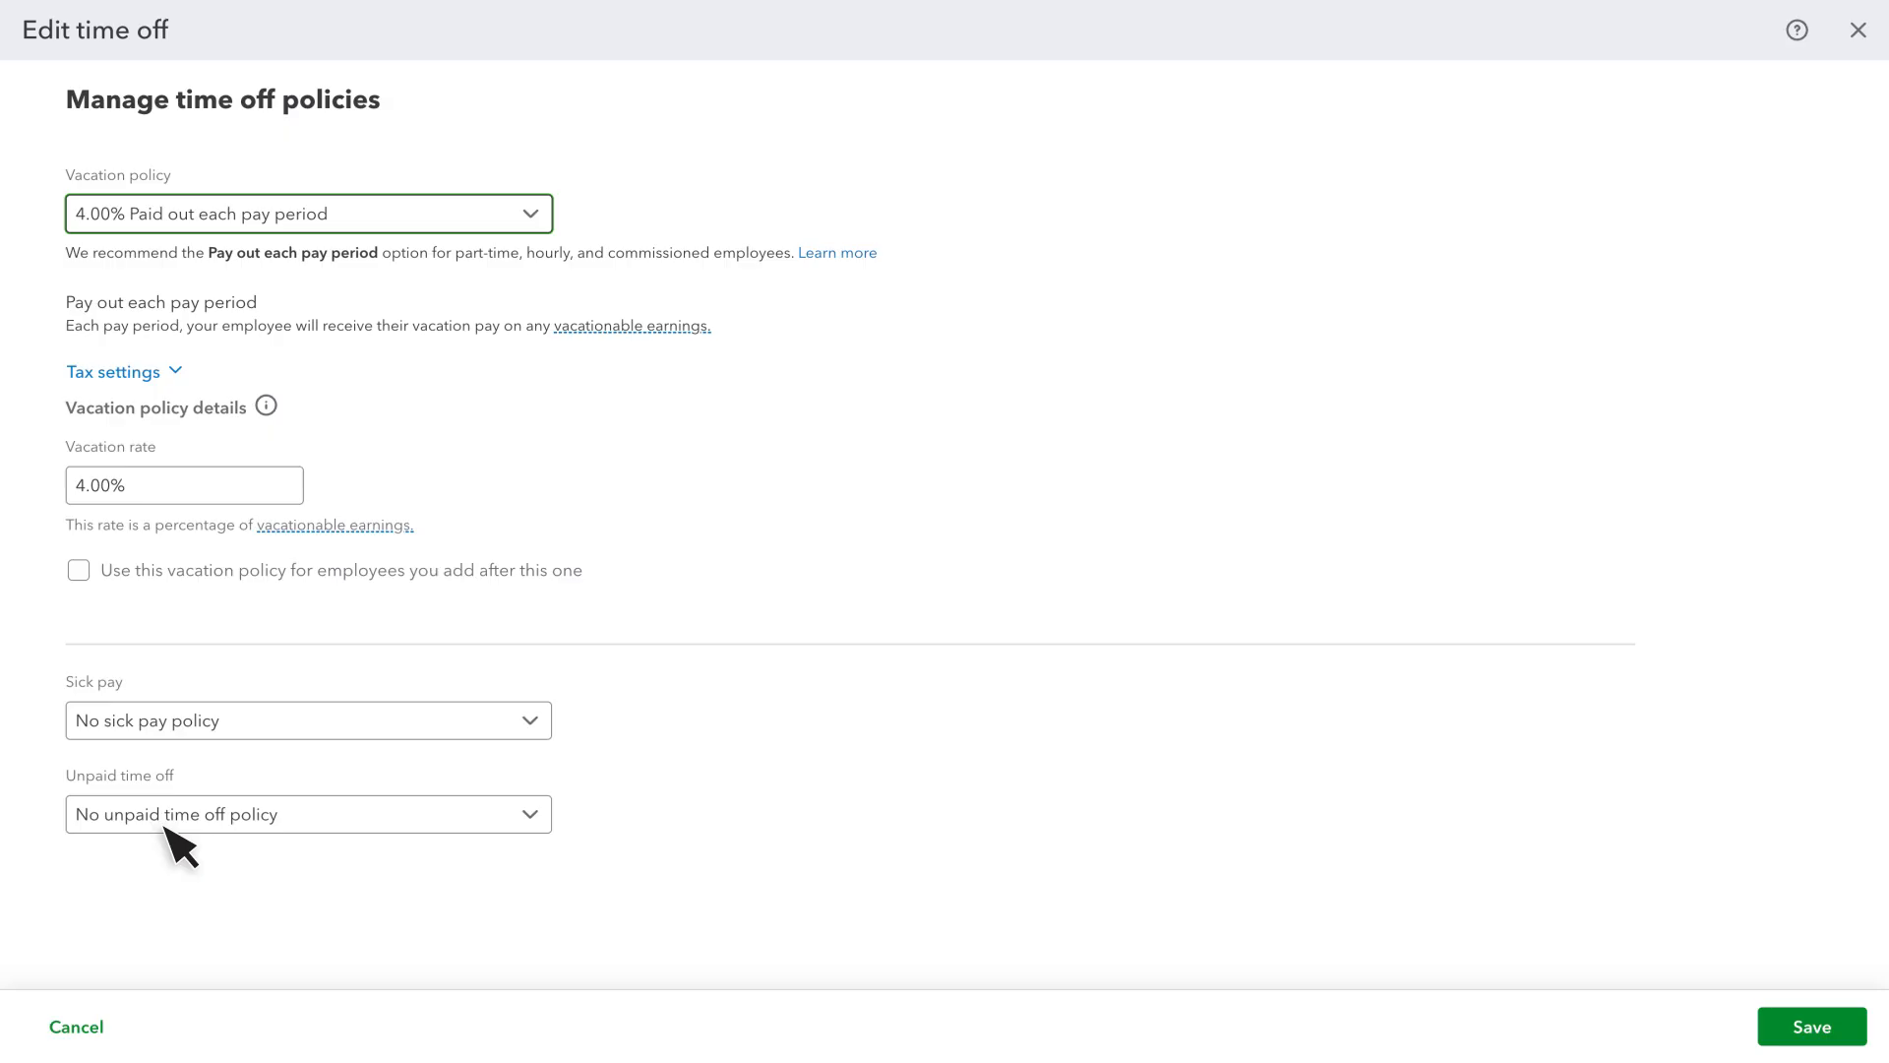
{"action": "left_click", "coordinate": [1815, 1029]}
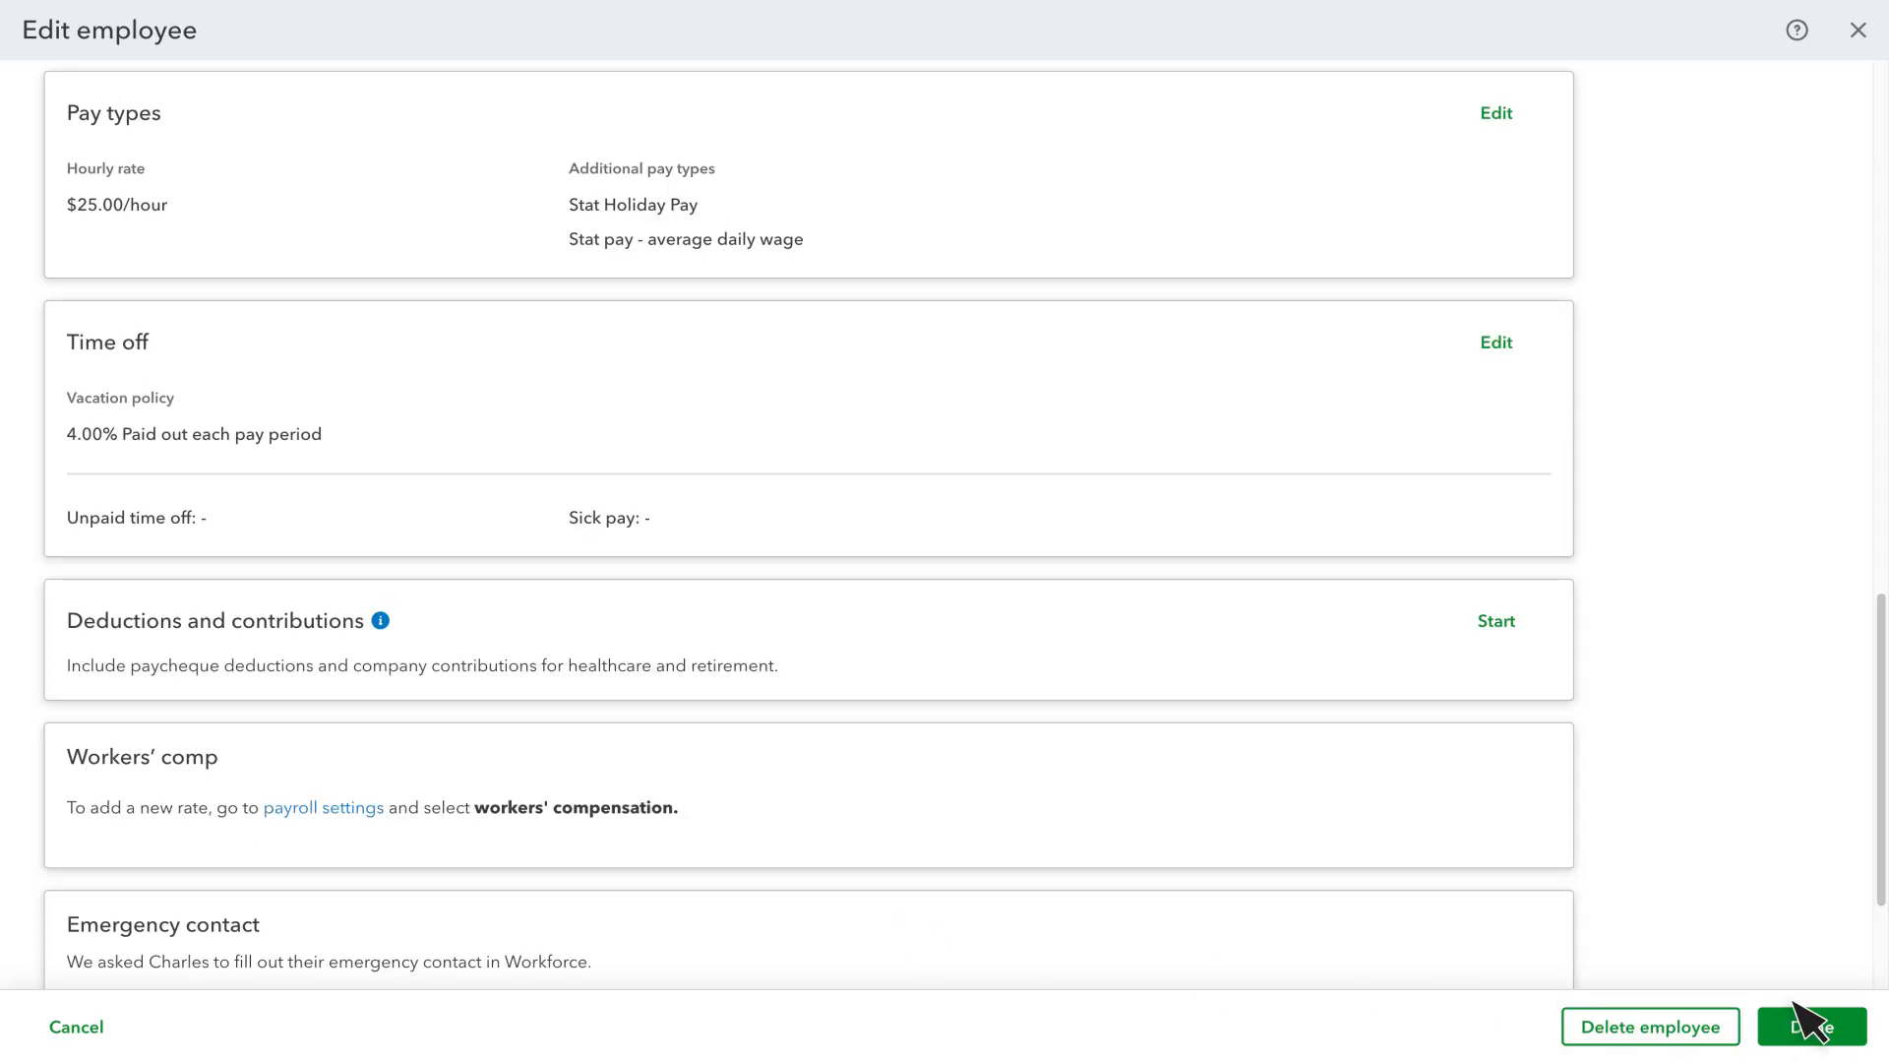
- Add a deduction/contribution for the employee, choosing Health insurance with the type Private Health Care
{"action": "left_click", "coordinate": [1497, 621]}
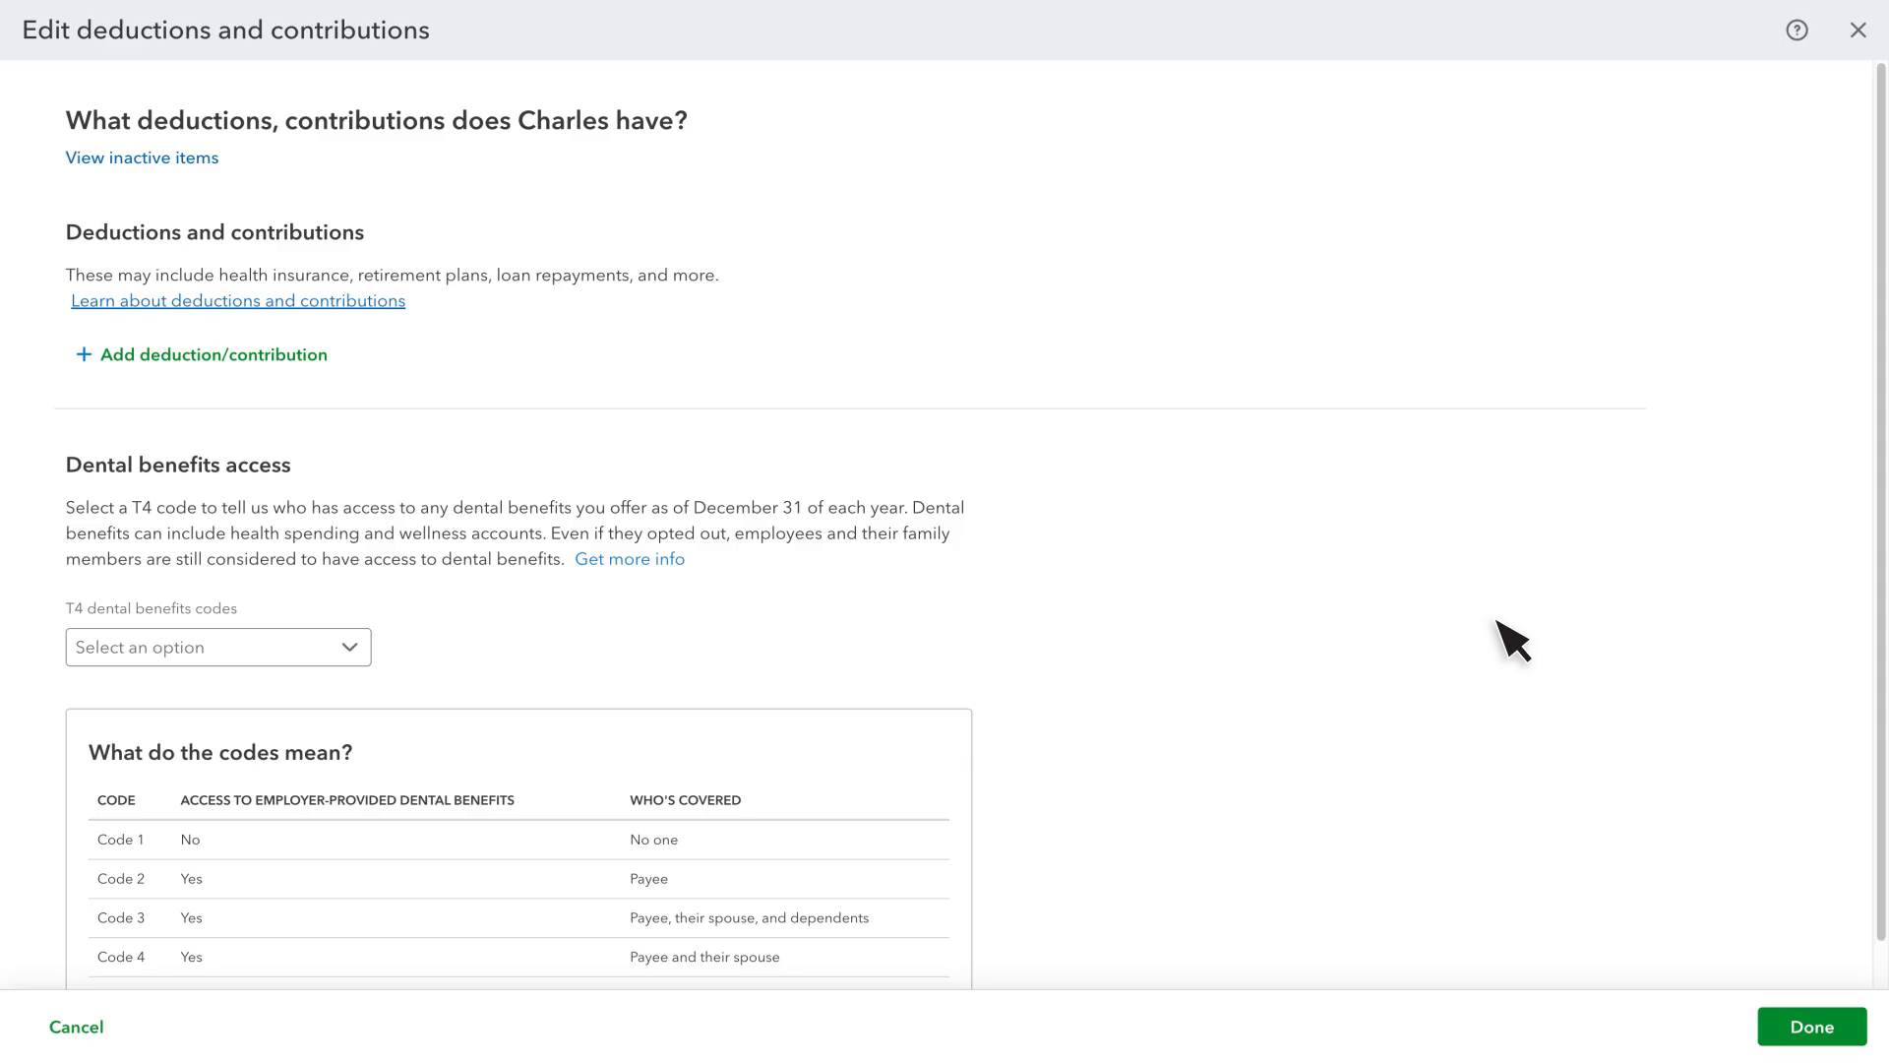
{"action": "left_click", "coordinate": [177, 357]}
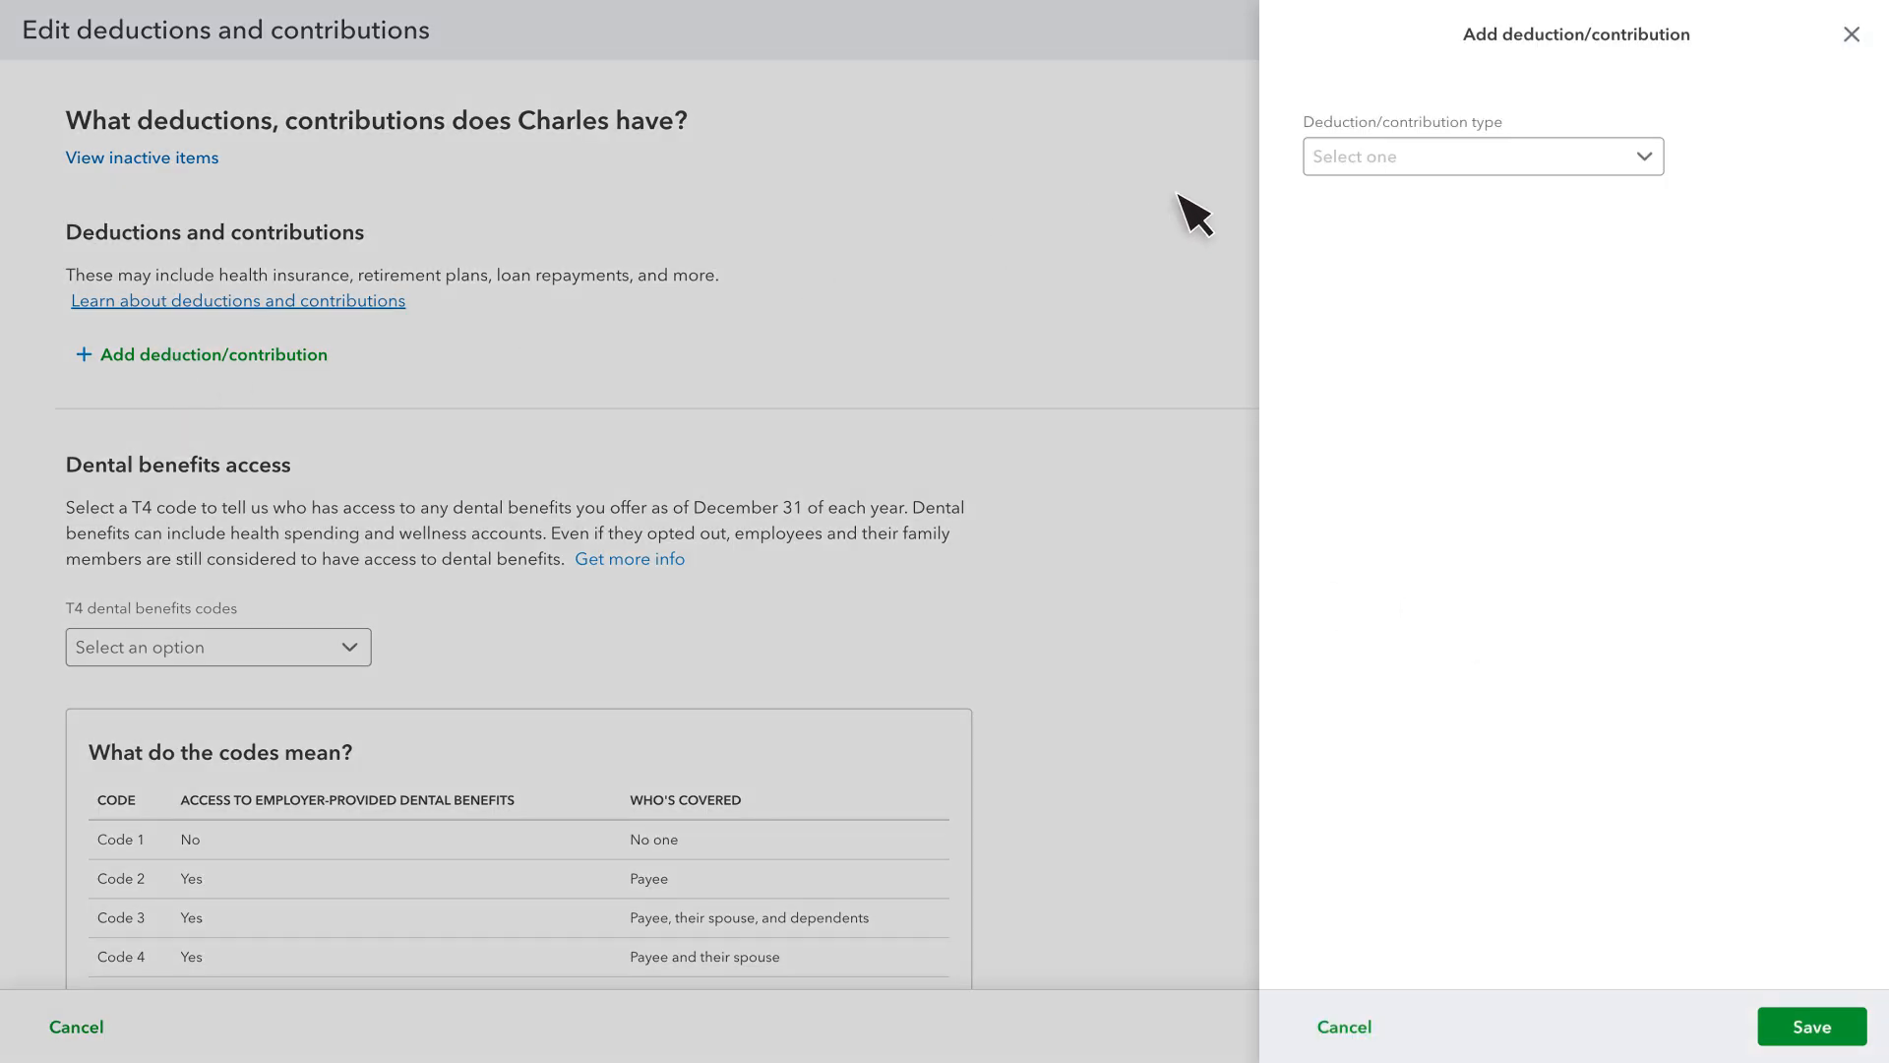
{"action": "left_click", "coordinate": [1421, 160]}
{"action": "left_click", "coordinate": [1427, 241]}
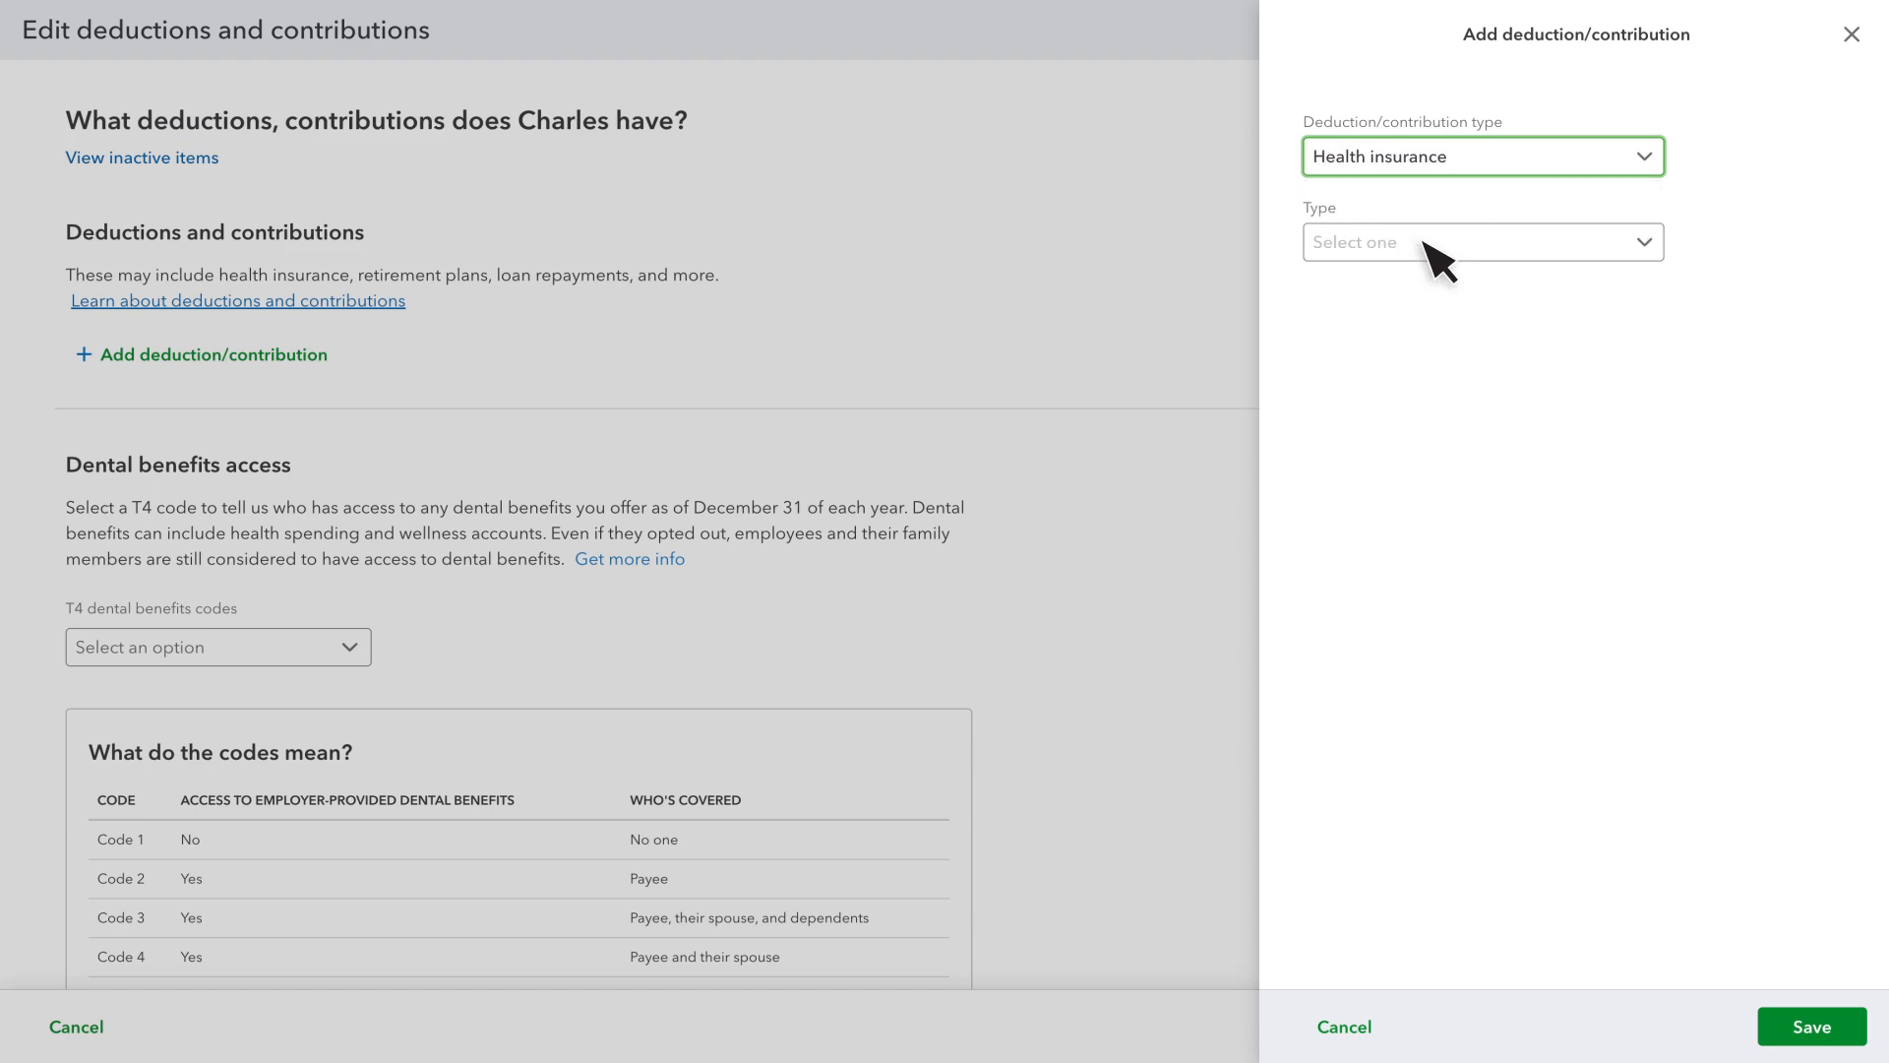
{"action": "left_click", "coordinate": [1428, 246]}
{"action": "left_click", "coordinate": [1429, 294]}
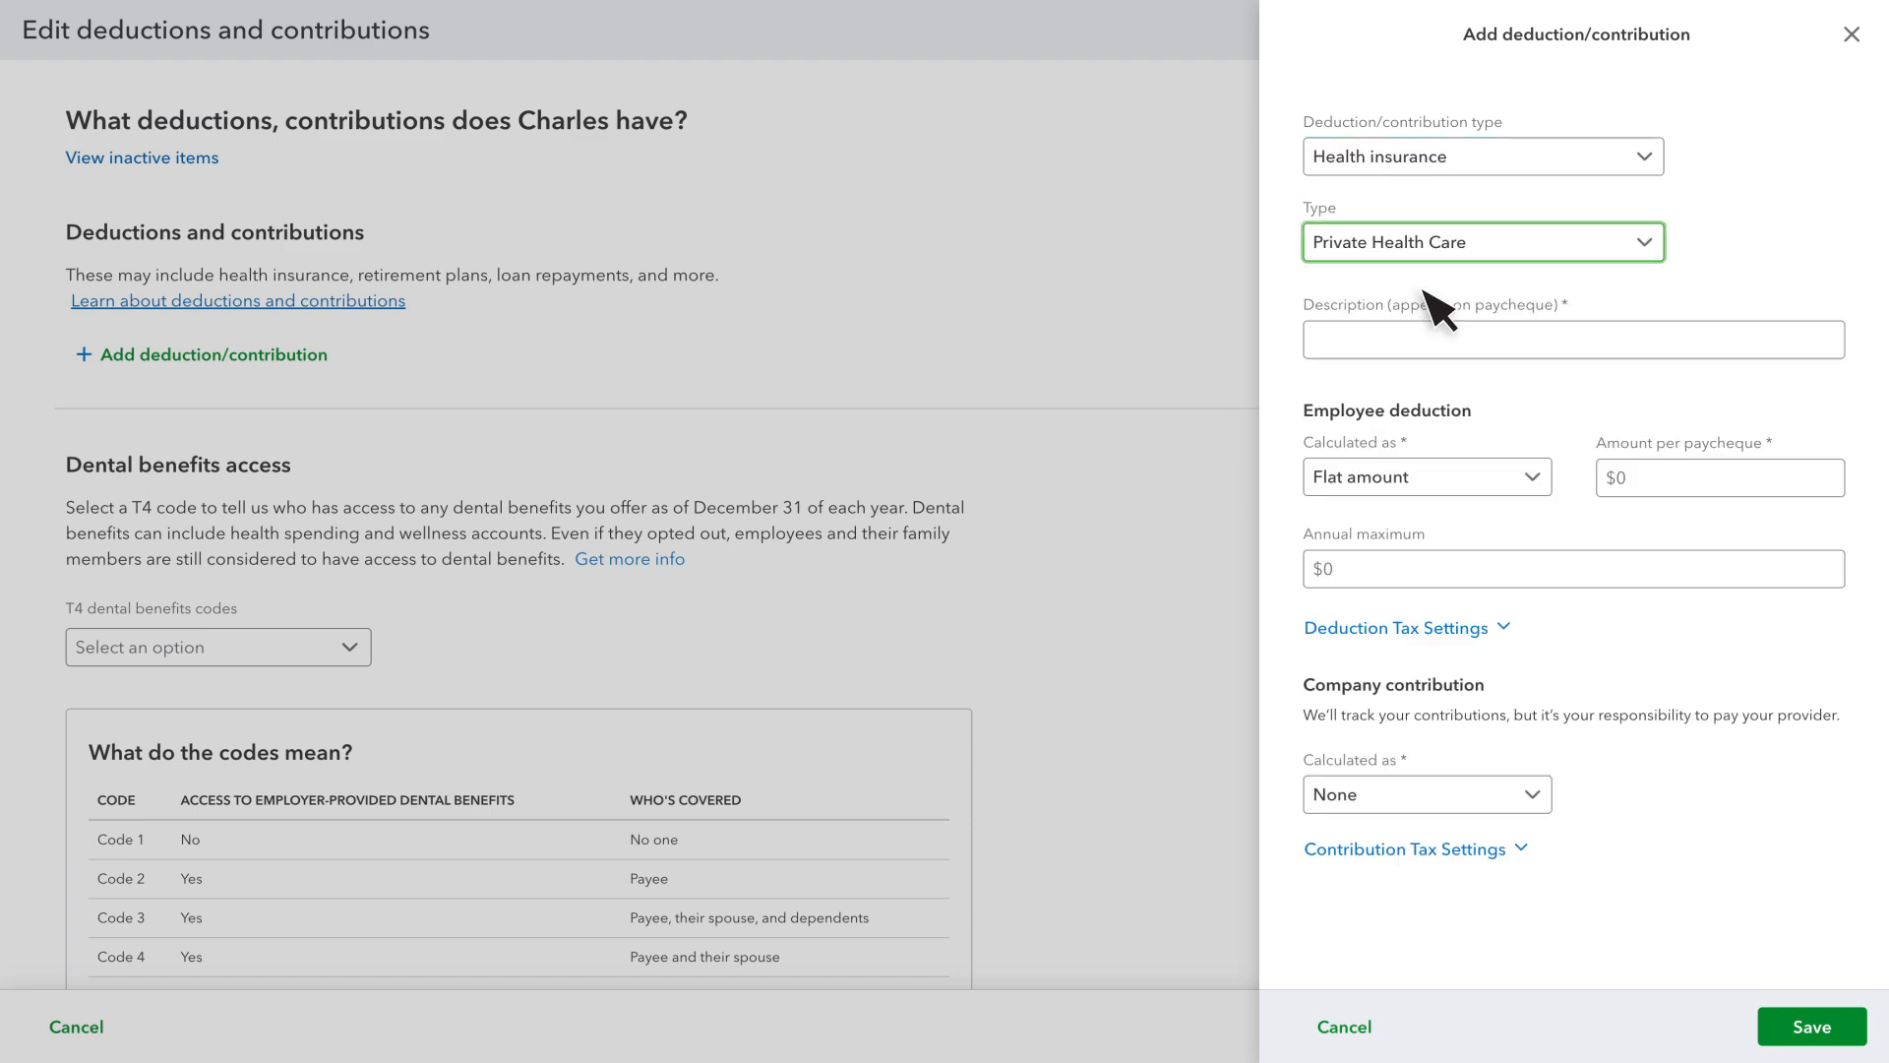
- Describe the deduction as Health Insurance, set a flat $10.00 per paycheque, save it and finish the deductions and contributions setup
{"action": "left_click", "coordinate": [1424, 339]}
{"action": "type", "text": "Health Insurance"}
{"action": "left_click", "coordinate": [1631, 486]}
{"action": "type", "text": "10.00"}
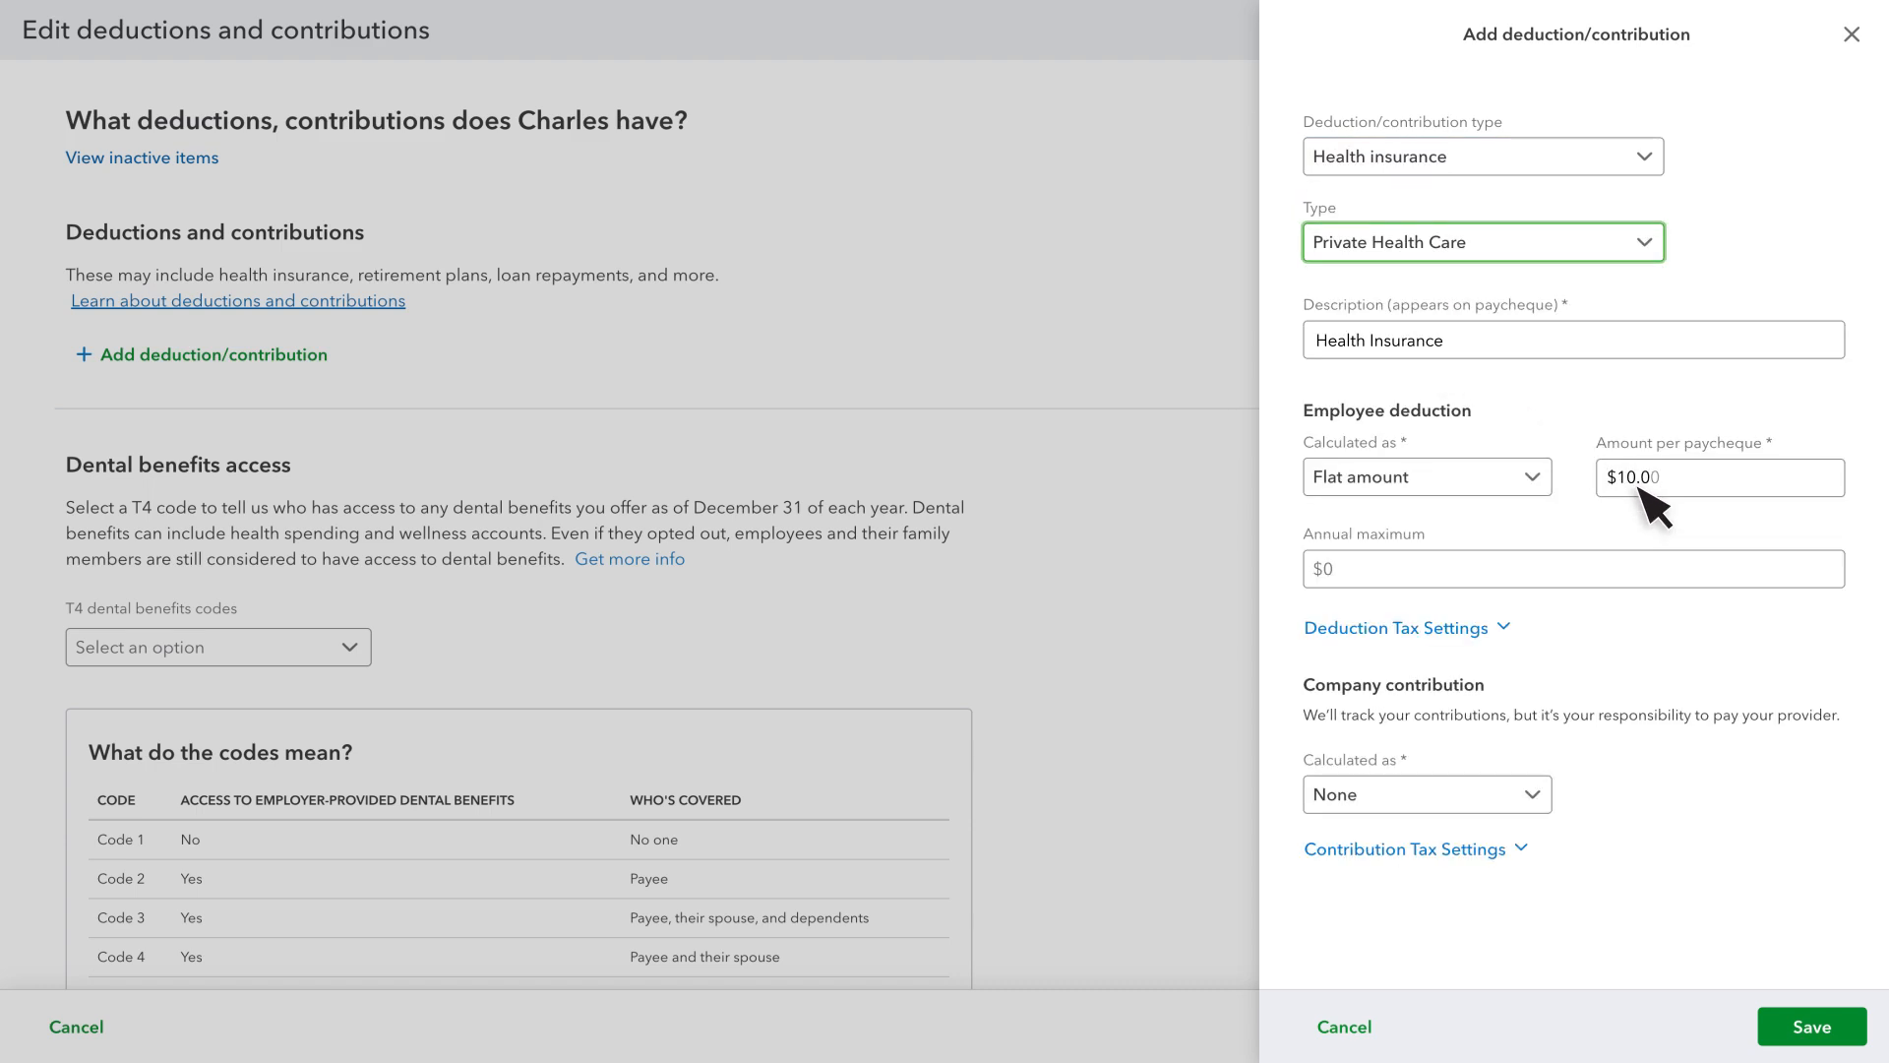
{"action": "left_click", "coordinate": [1808, 1027]}
{"action": "left_click", "coordinate": [1815, 1030]}
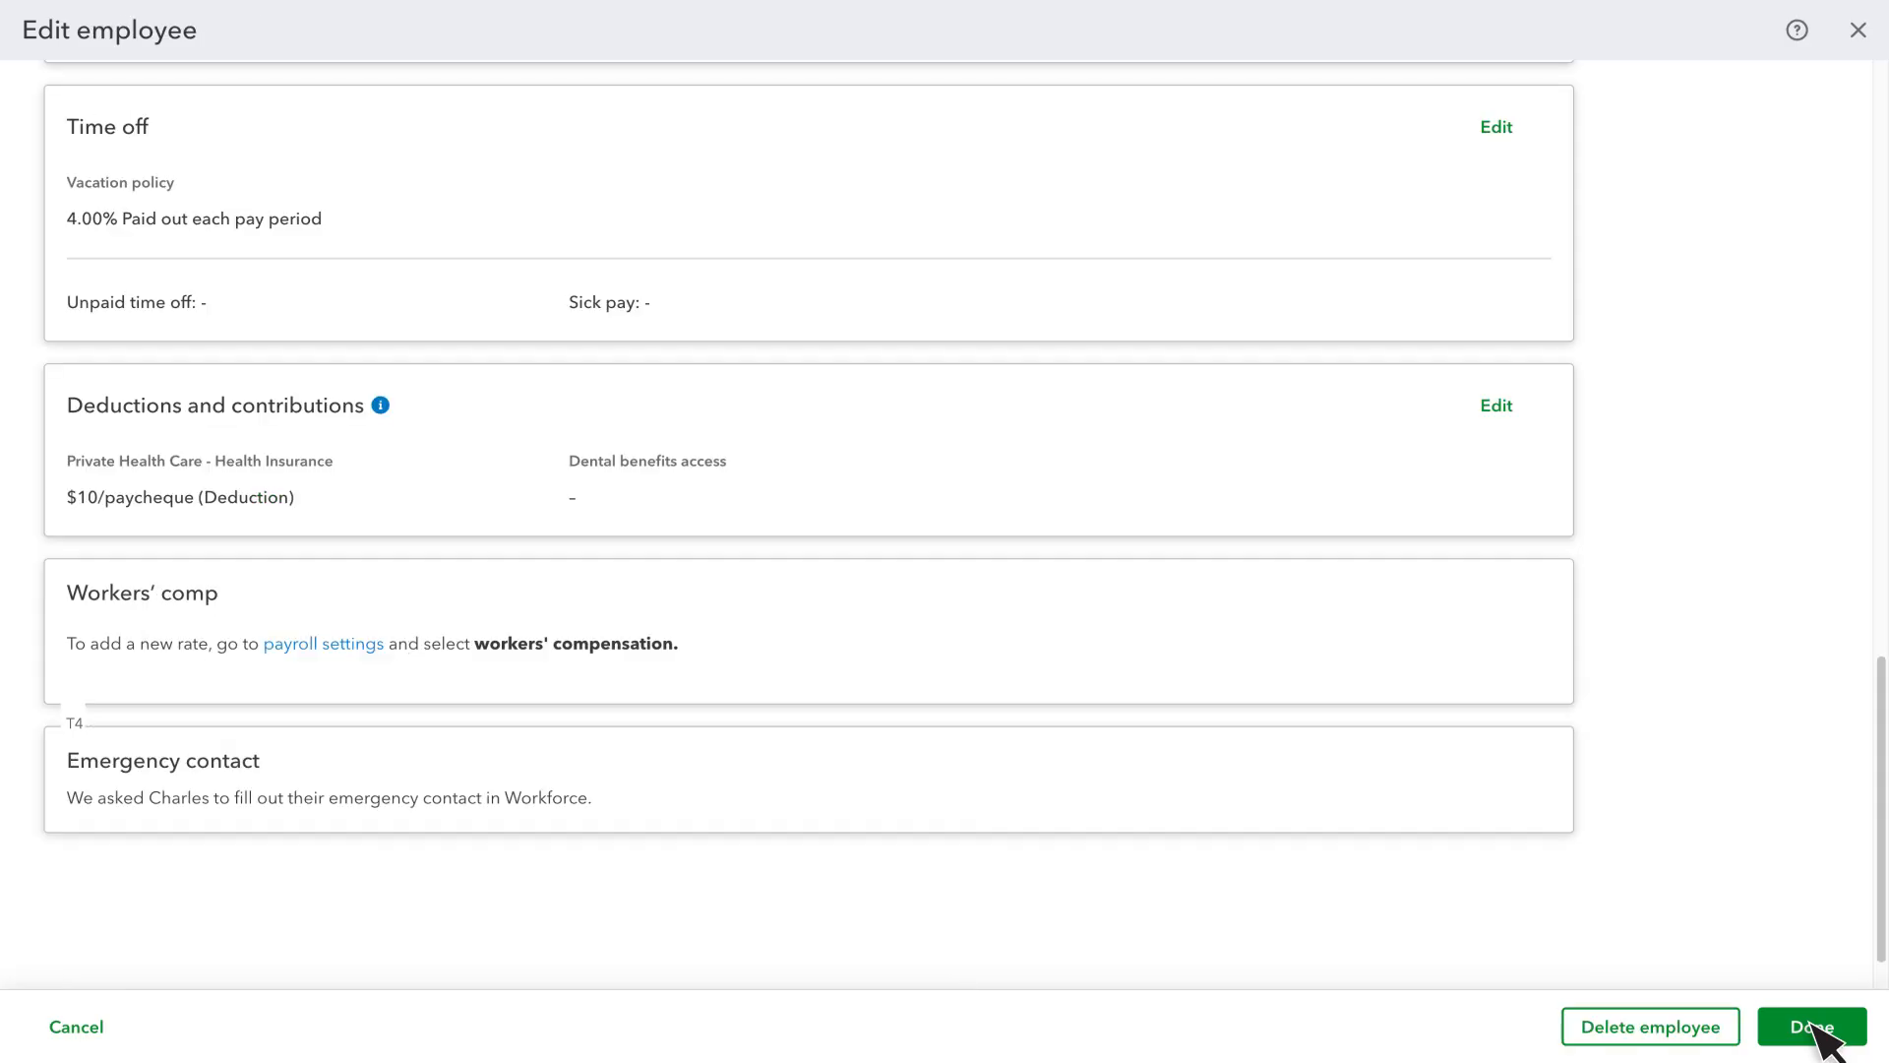